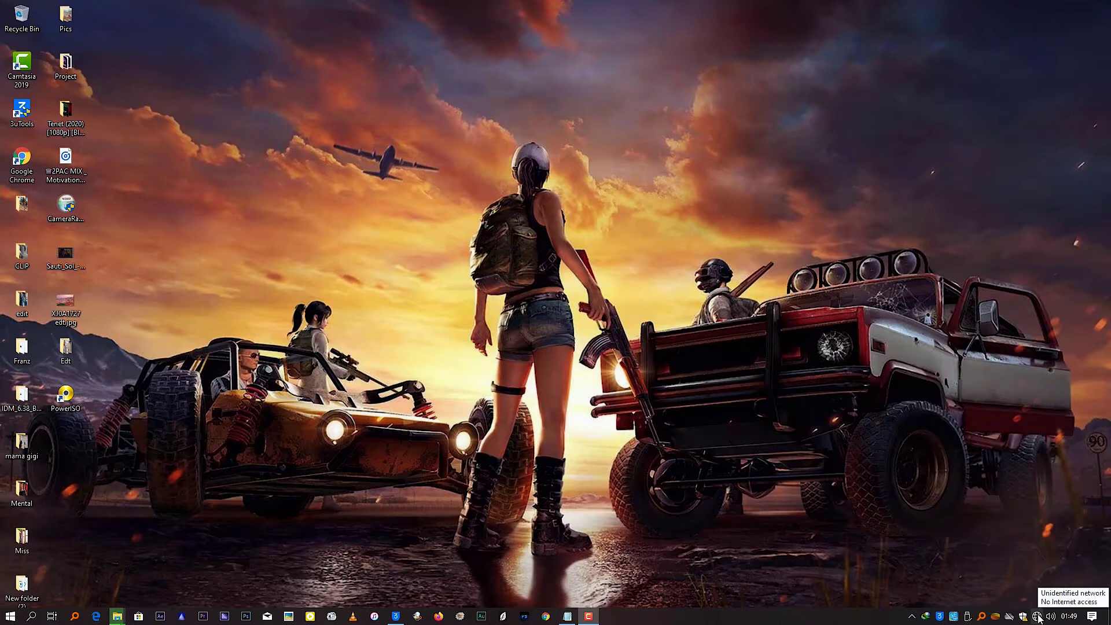
Open the Network & Internet settings and show the list of network adapters in Network Connections.
right_click(1040, 617)
left_click(1040, 599)
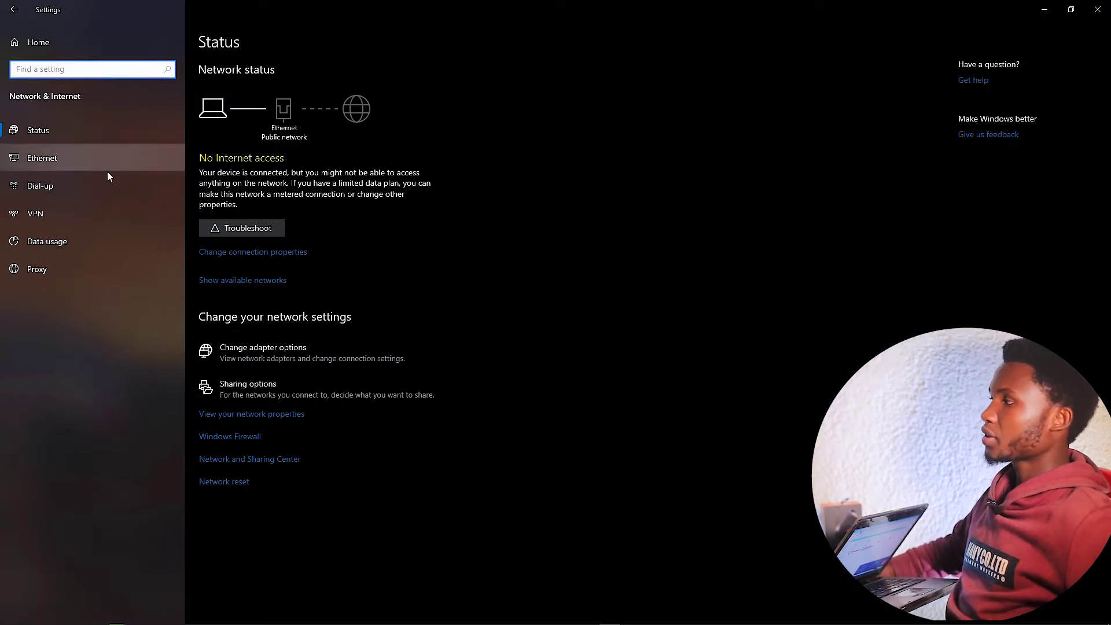
left_click(280, 359)
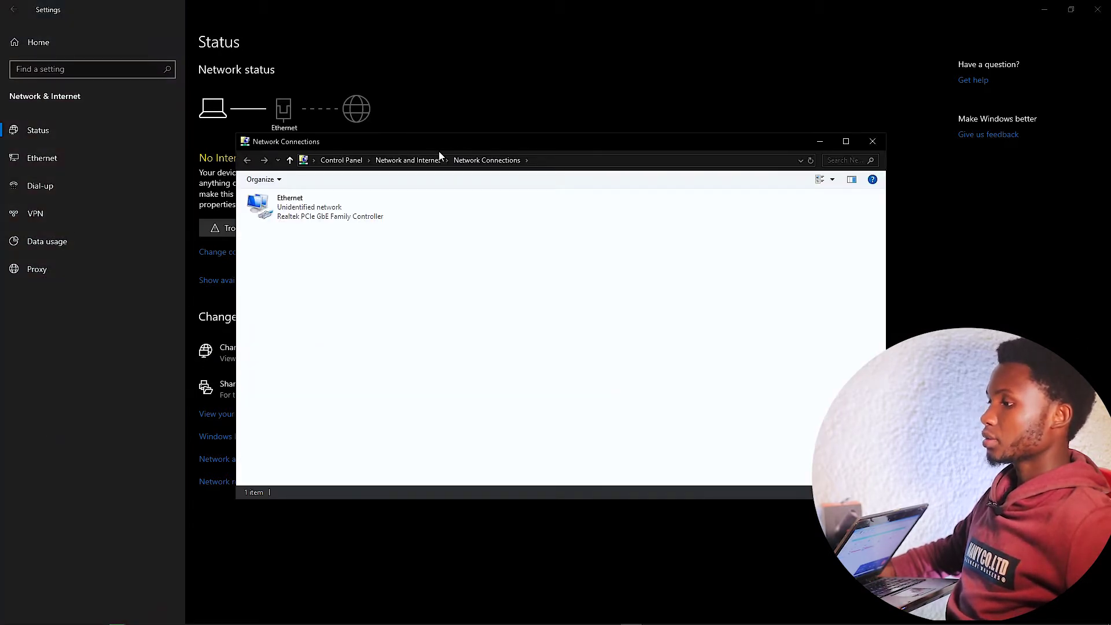
left_click_drag(439, 151, 488, 134)
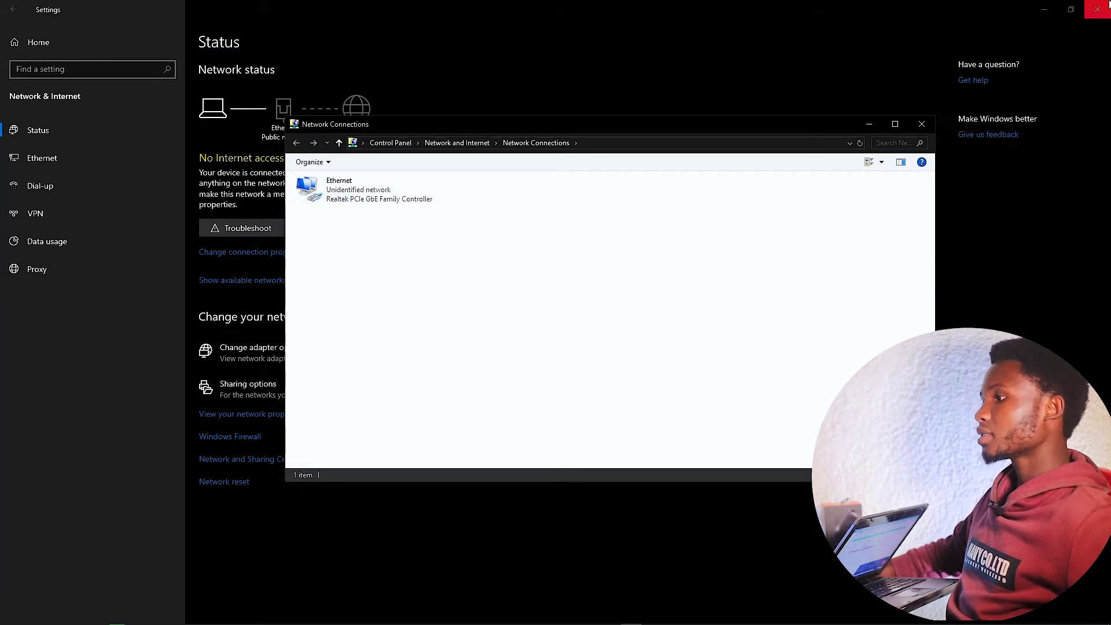
Open the Internet Protocol Version 4 (TCP/IPv4) properties of the Ethernet adapter.
right_click(365, 190)
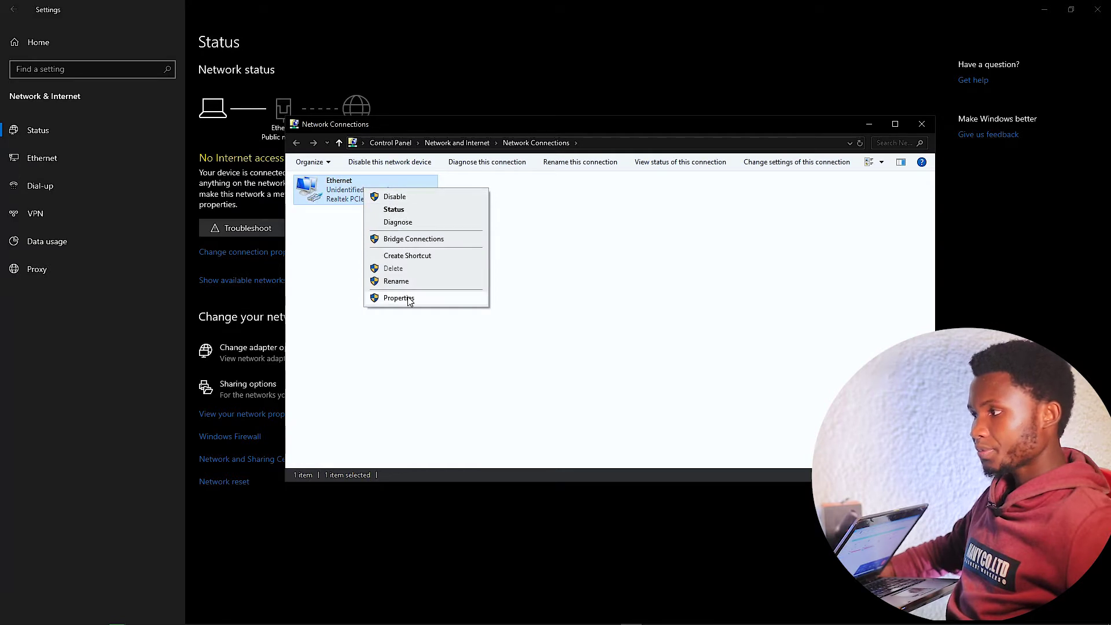
left_click(409, 299)
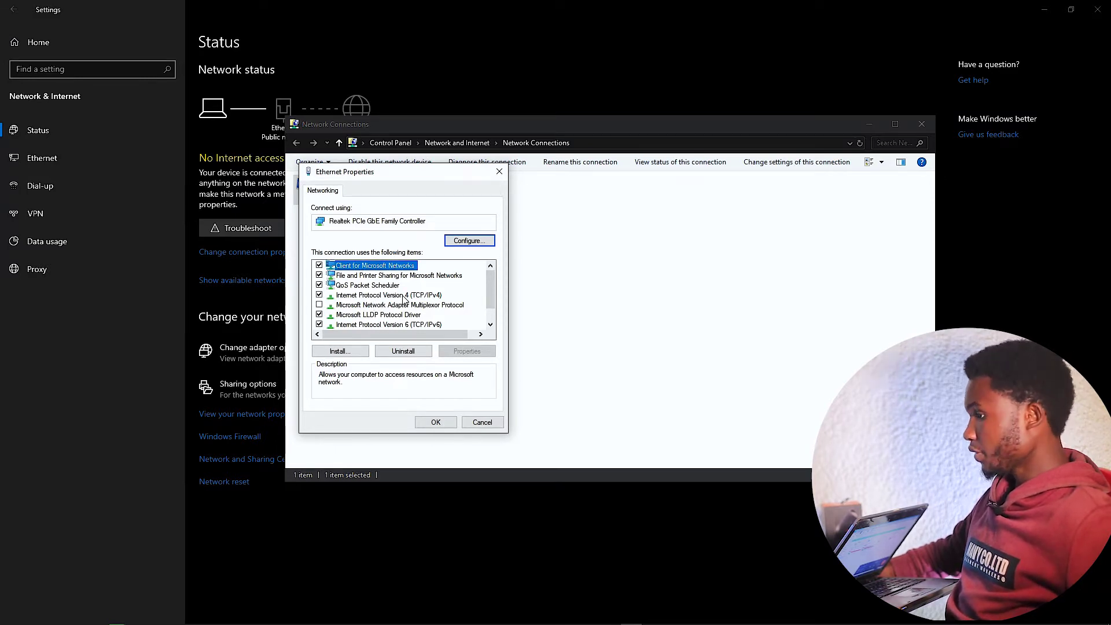
left_click(403, 296)
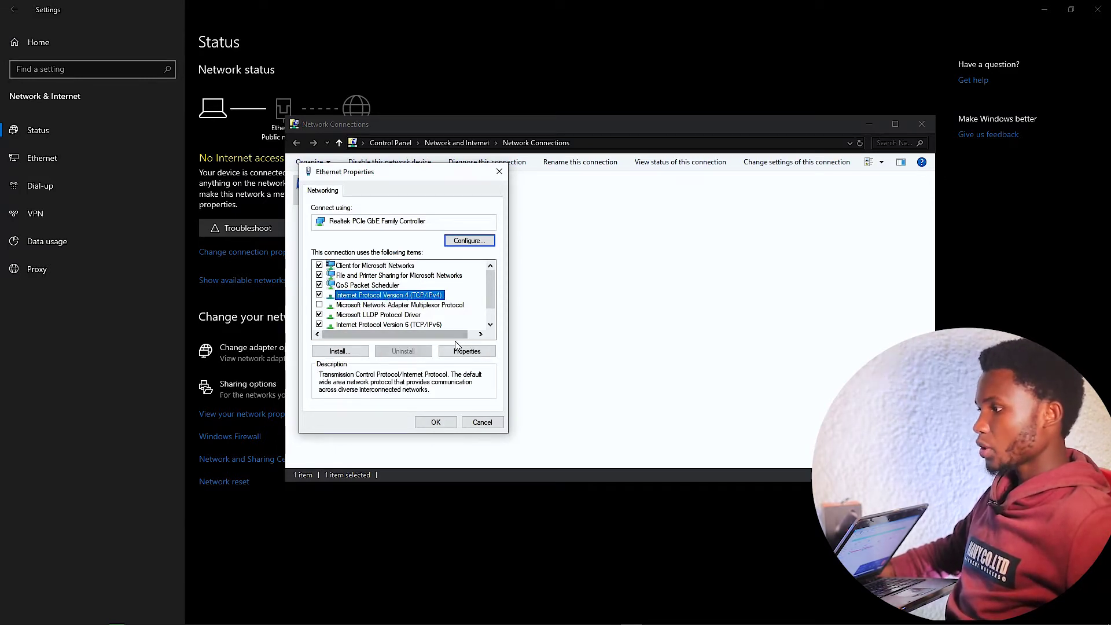
left_click(466, 352)
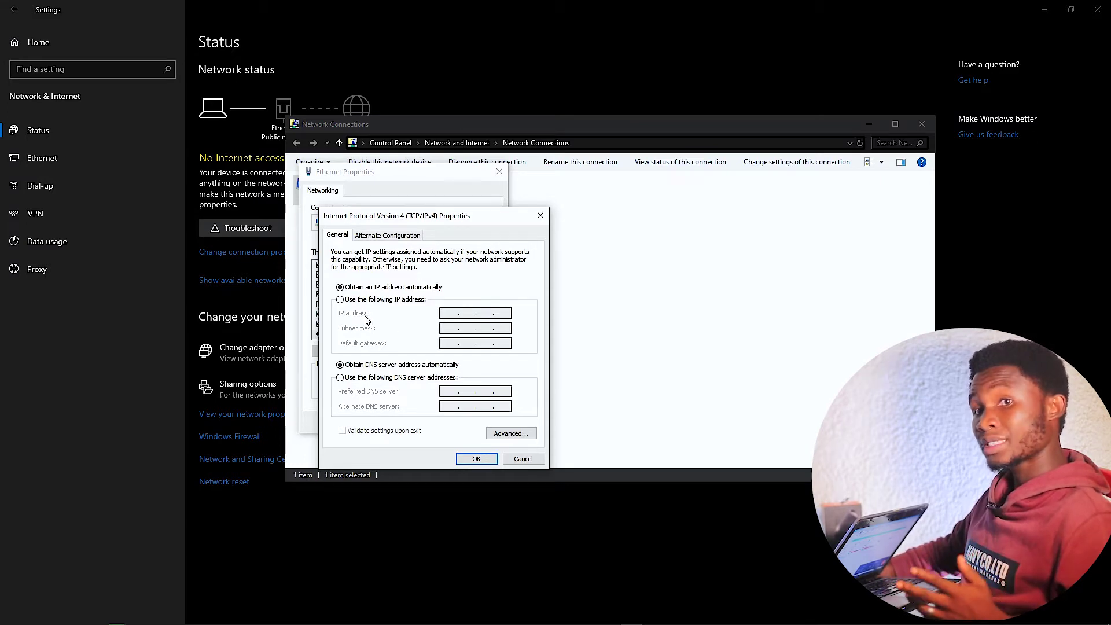
Apply static IP address 192.168.5.1, subnet mask 255.255.255.0 and default gateway 192.168.5.5 to the Ethernet adapter, and minimize the open windows.
left_click(341, 300)
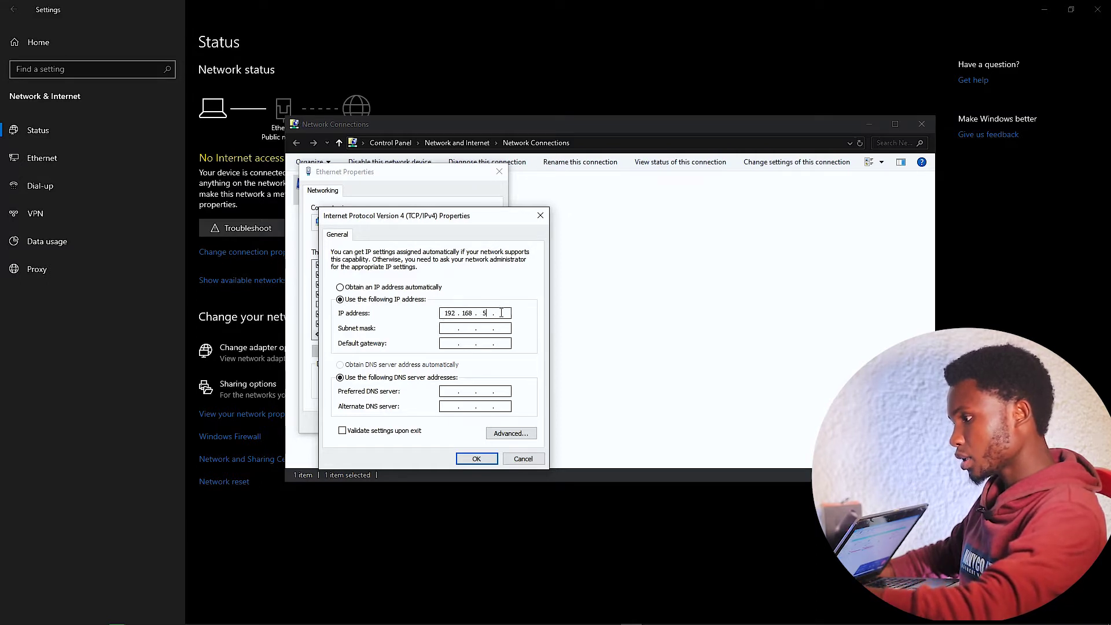
left_click(466, 331)
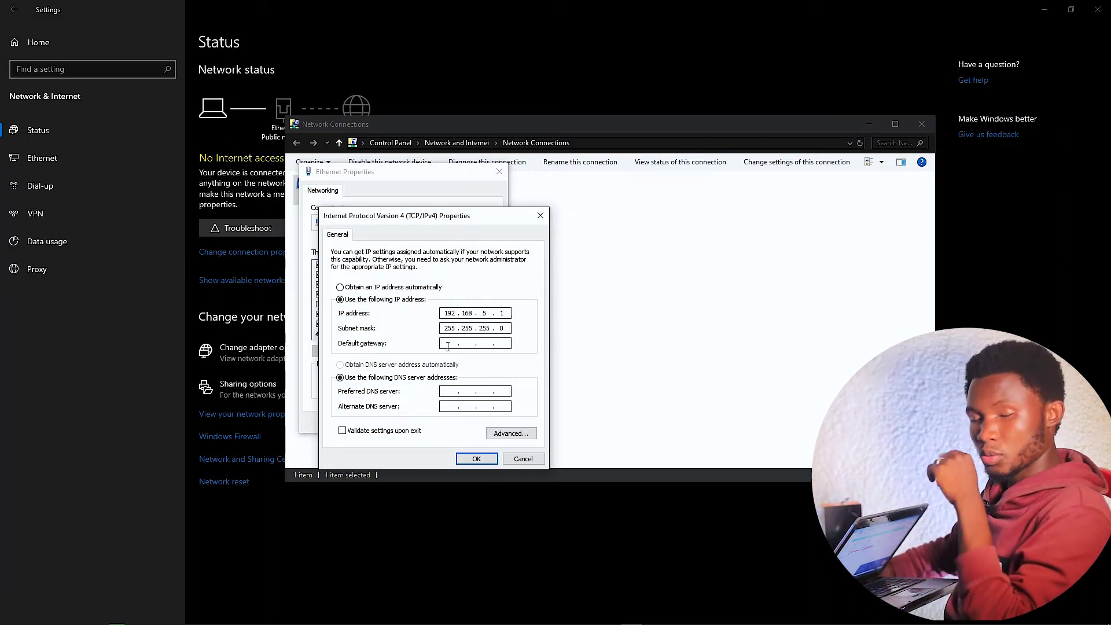
left_click(458, 342)
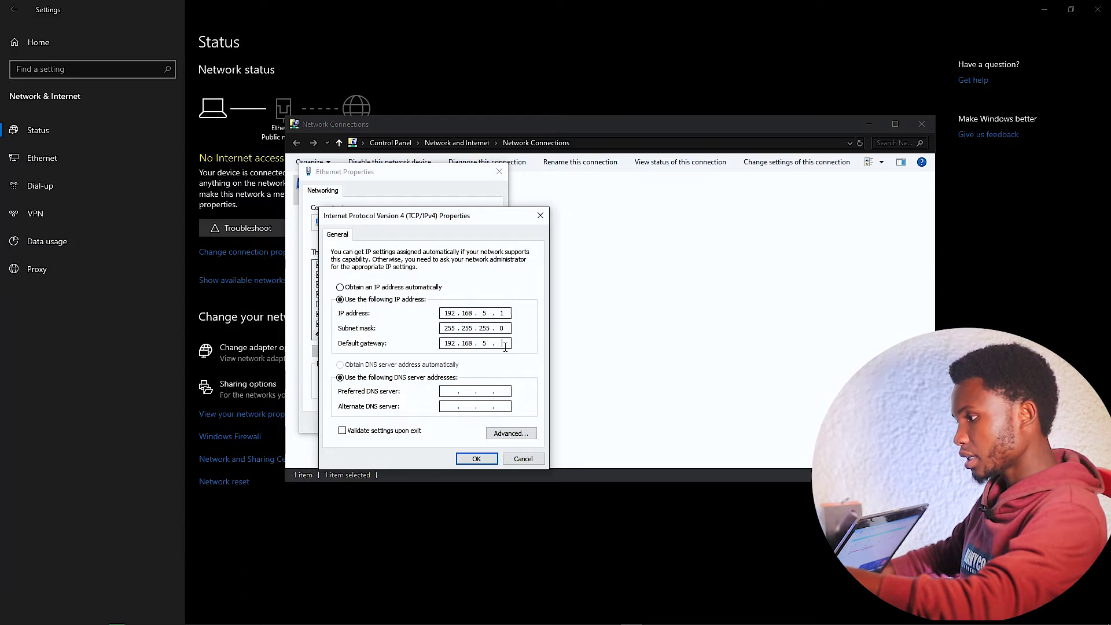
type("5")
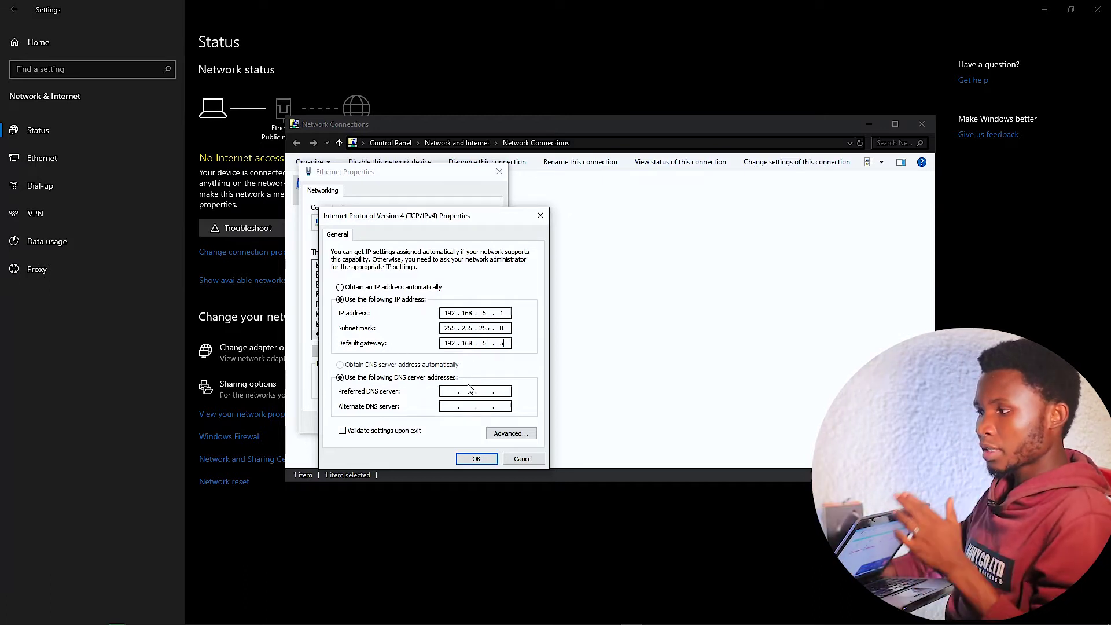
left_click(478, 460)
left_click(440, 421)
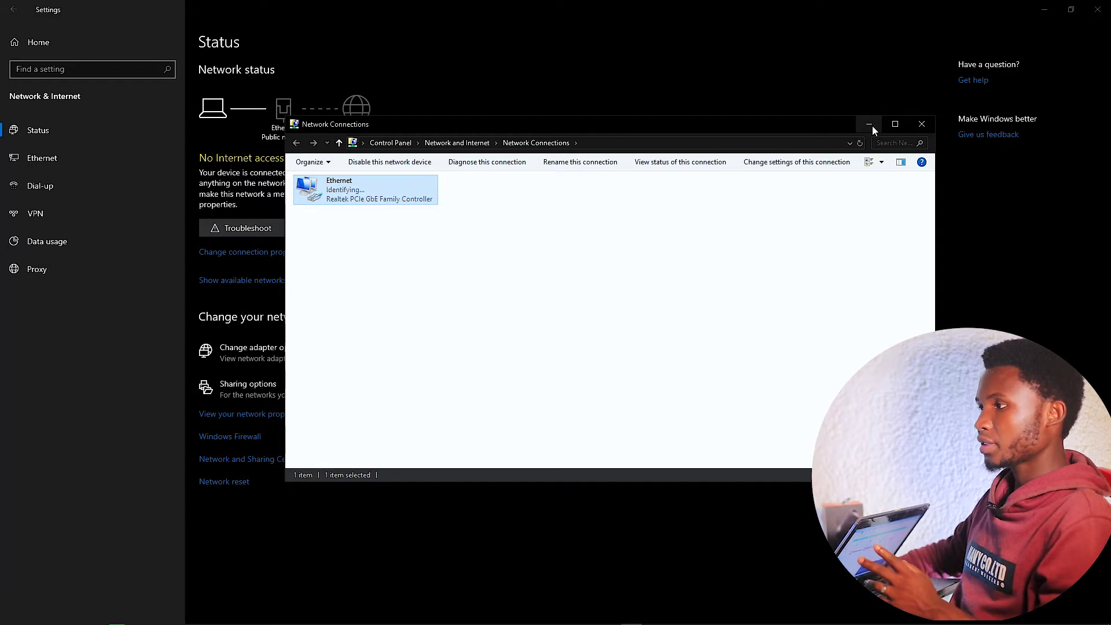
left_click(869, 125)
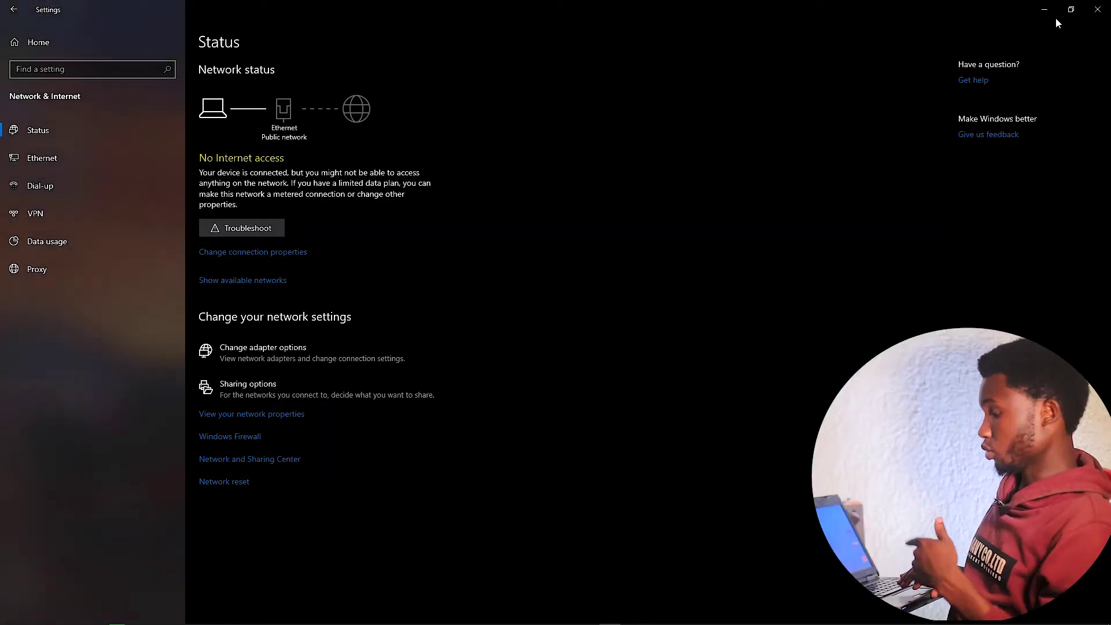
left_click(1045, 10)
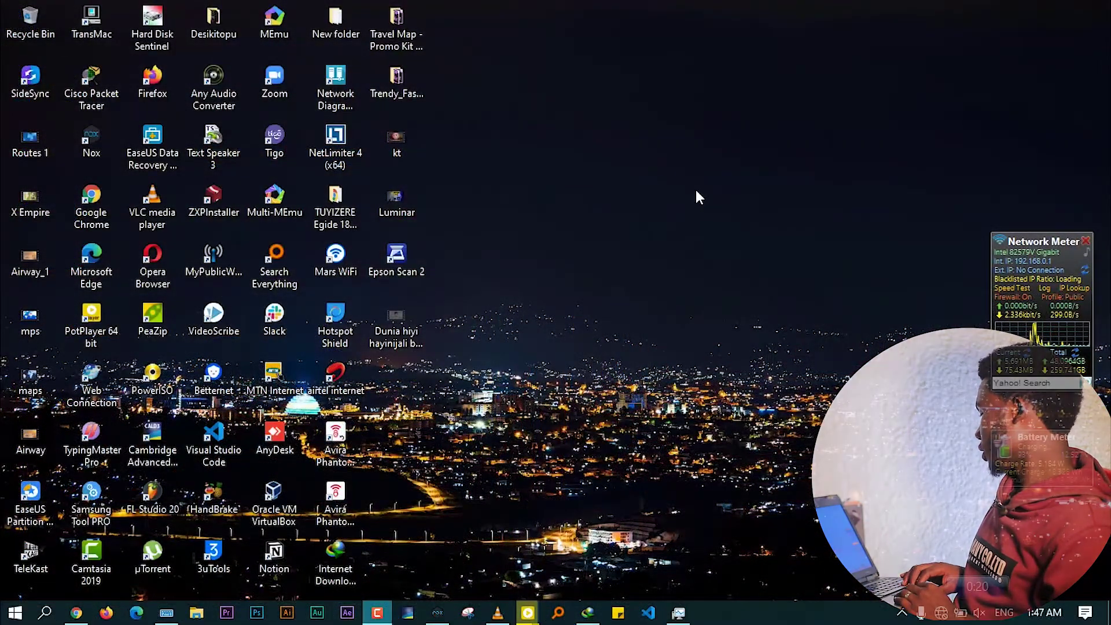
Open the Network & Internet settings on the second computer.
right_click(942, 617)
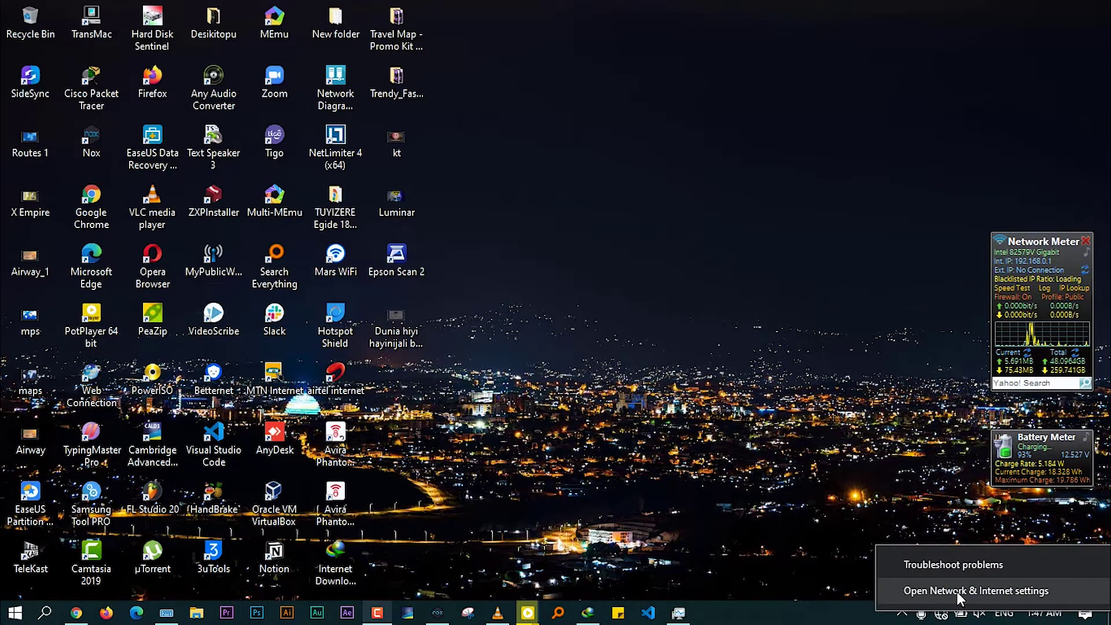
left_click(958, 592)
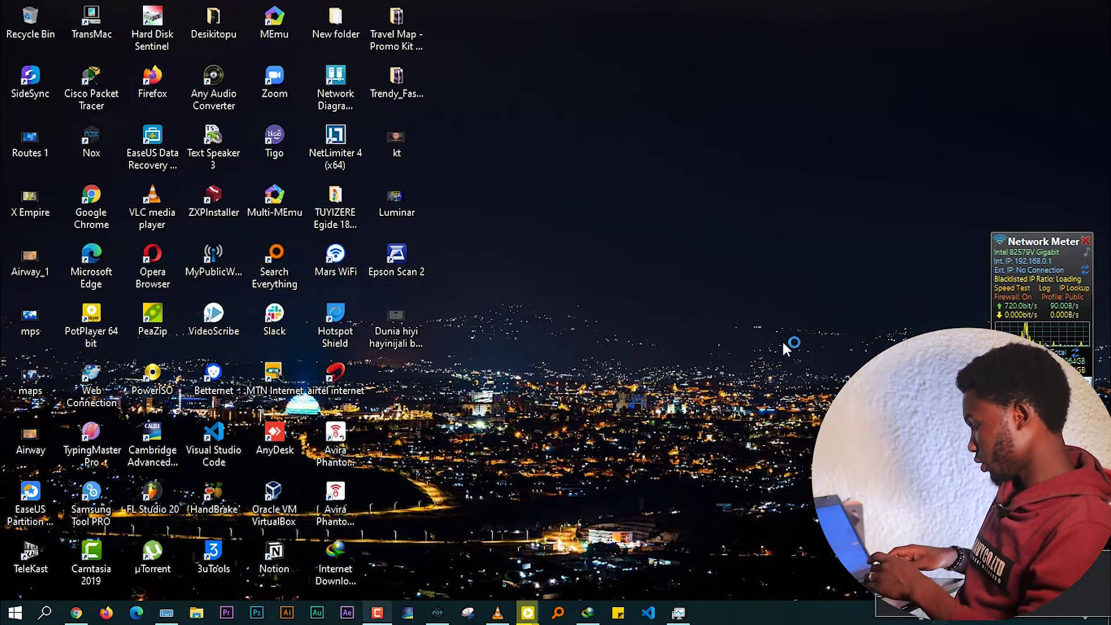
Try to open the network connections by running ncpa.cpl.
key("super+r")
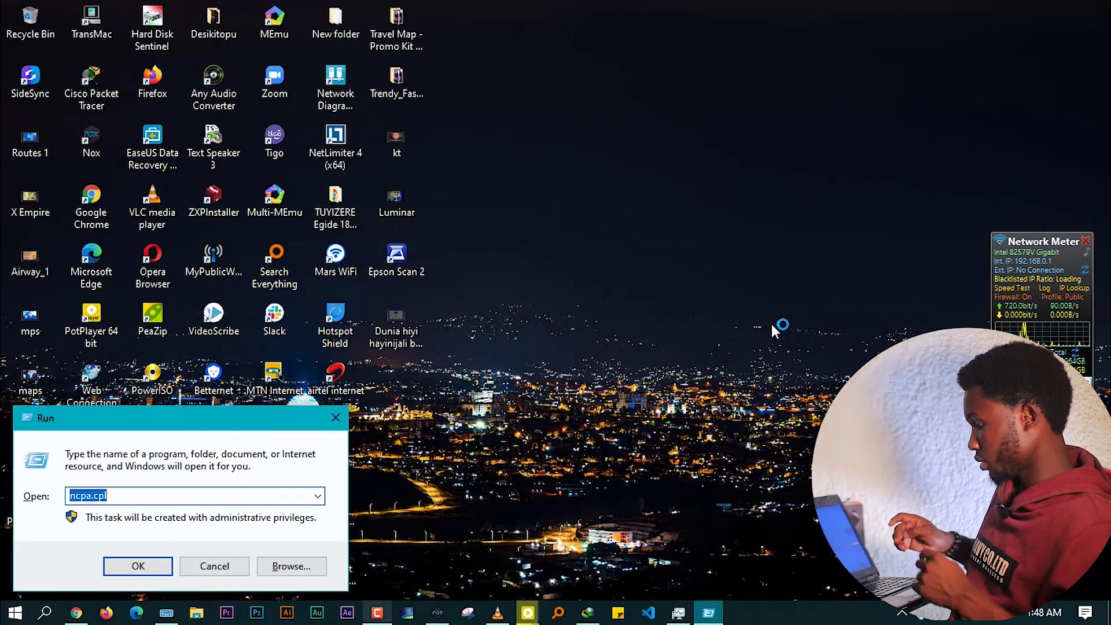
key("End")
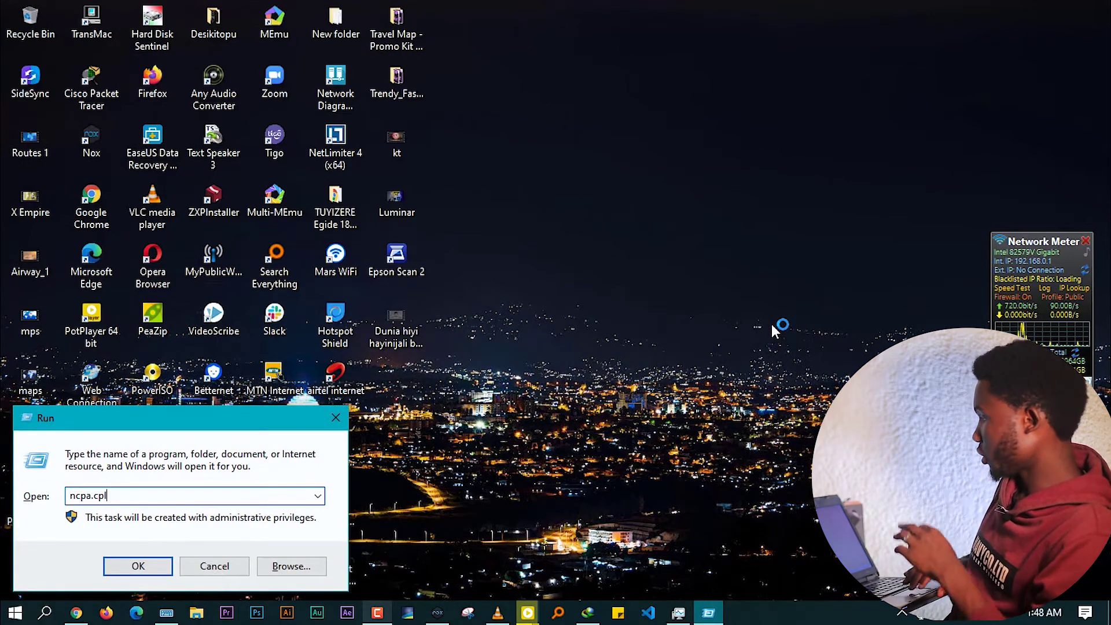
key("Return")
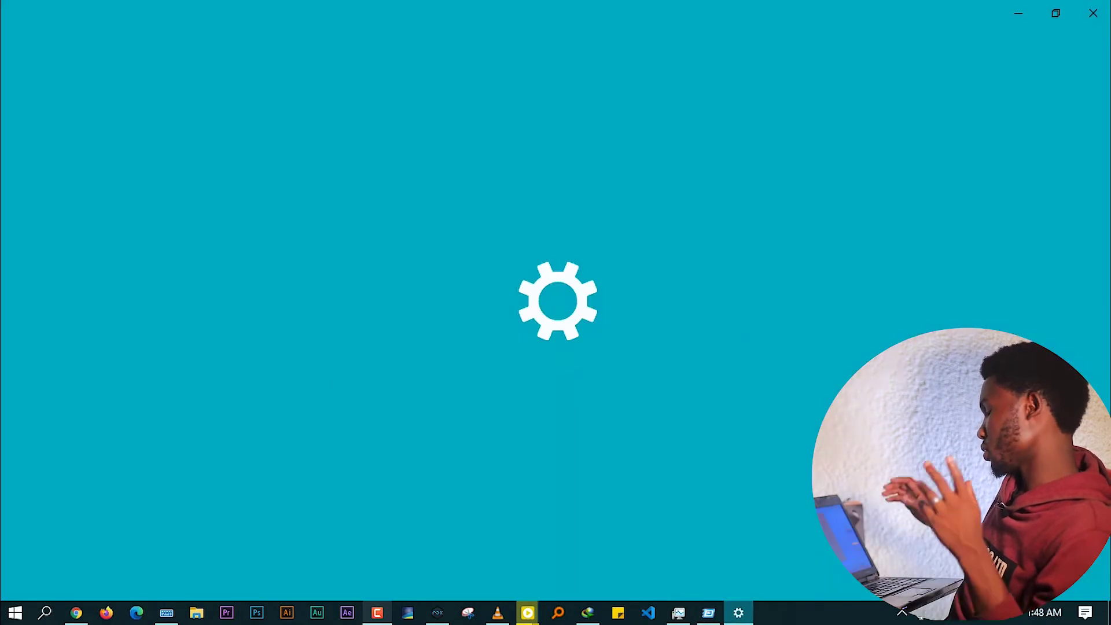
Restore the Settings window to a smaller size and open its adapter options.
left_click(1056, 13)
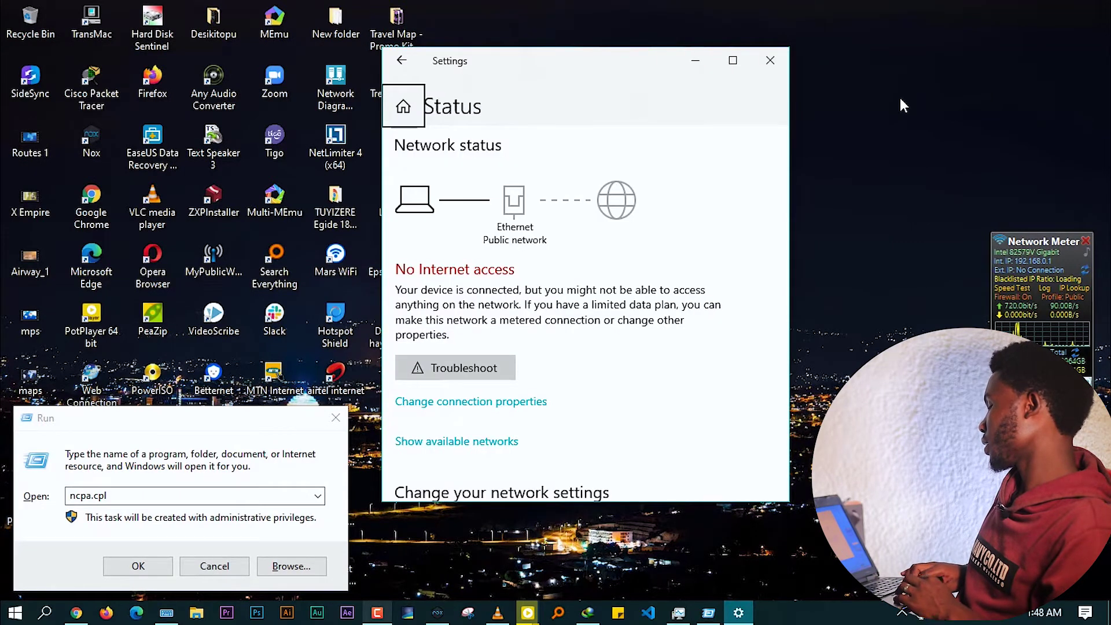
left_click_drag(591, 70, 720, 62)
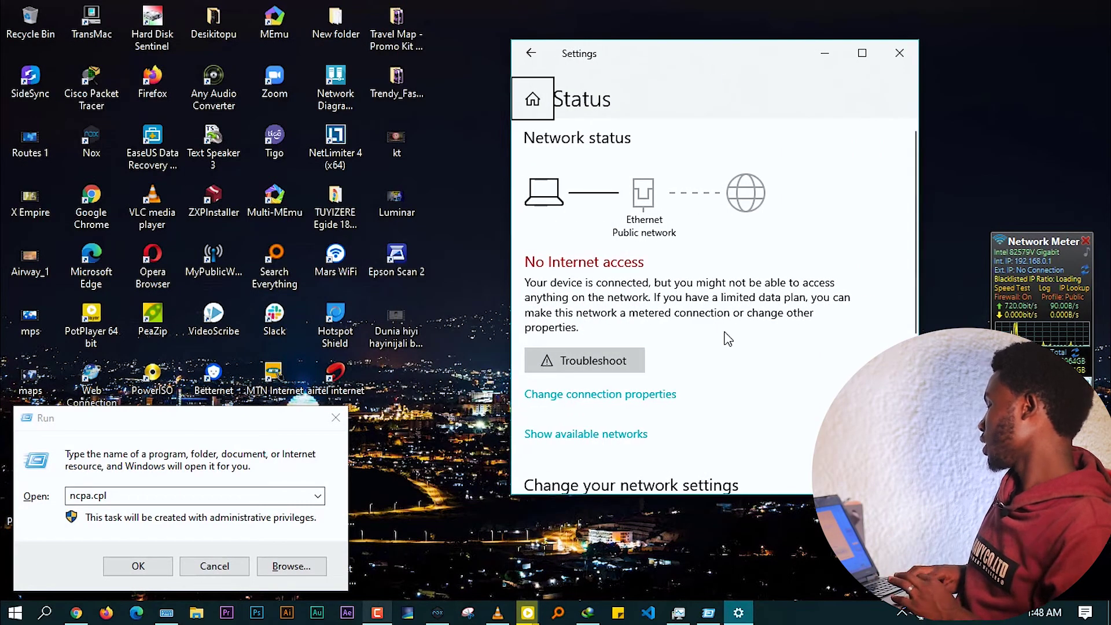
scroll(727, 339, "down", 2)
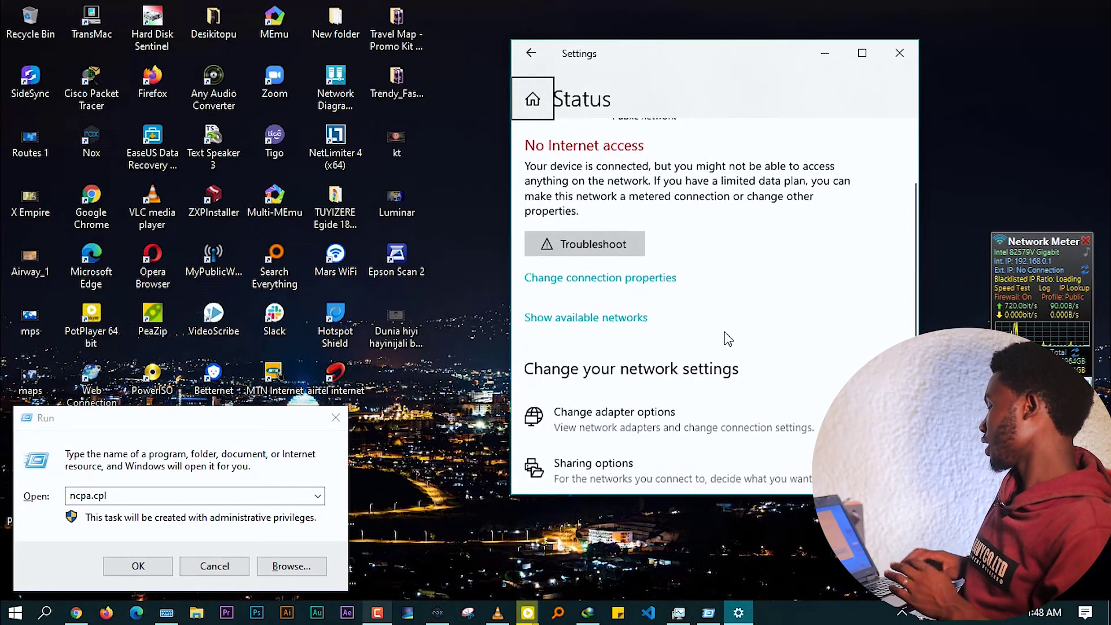
left_click(685, 411)
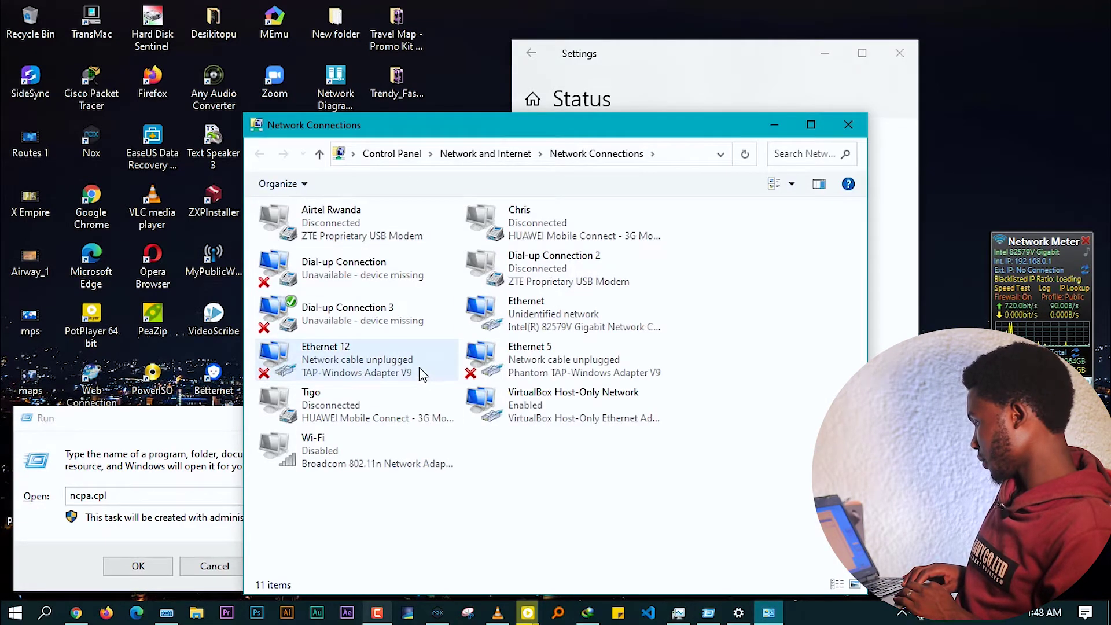
Open the TCP/IPv4 properties of the Ethernet adapter that uses the Intel(R) 82579V Gigabit connection.
right_click(564, 326)
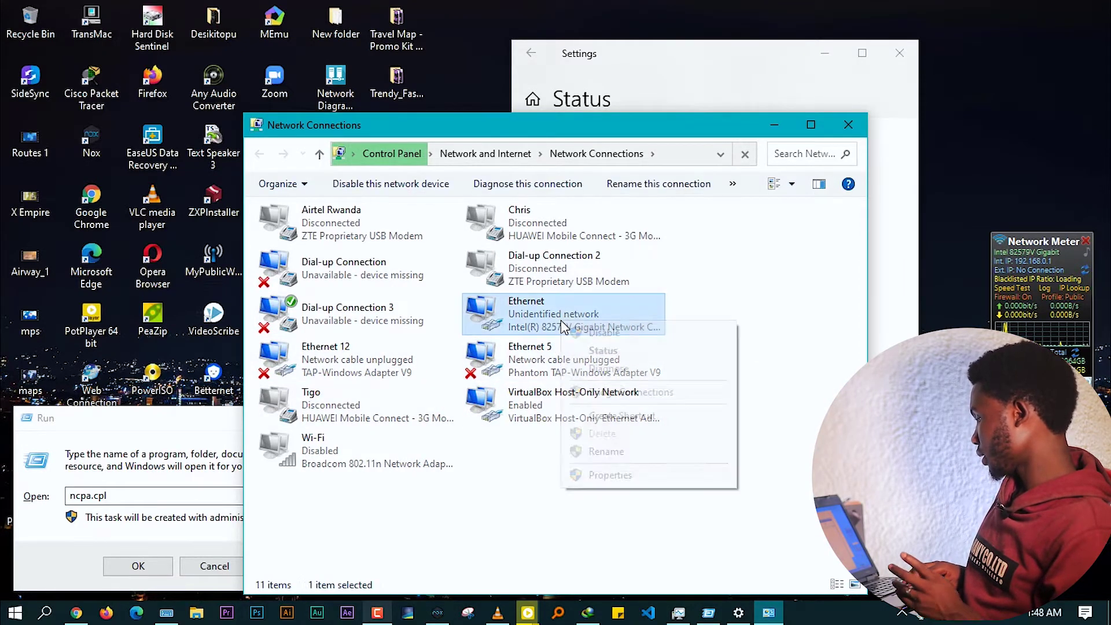
left_click(615, 476)
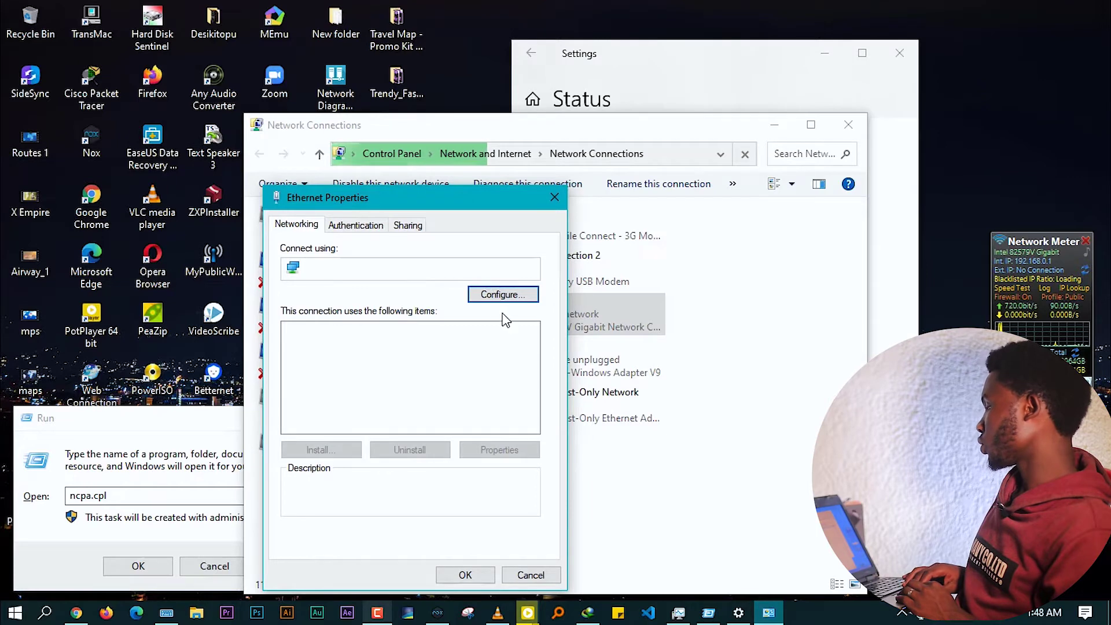
left_click_drag(485, 198, 554, 120)
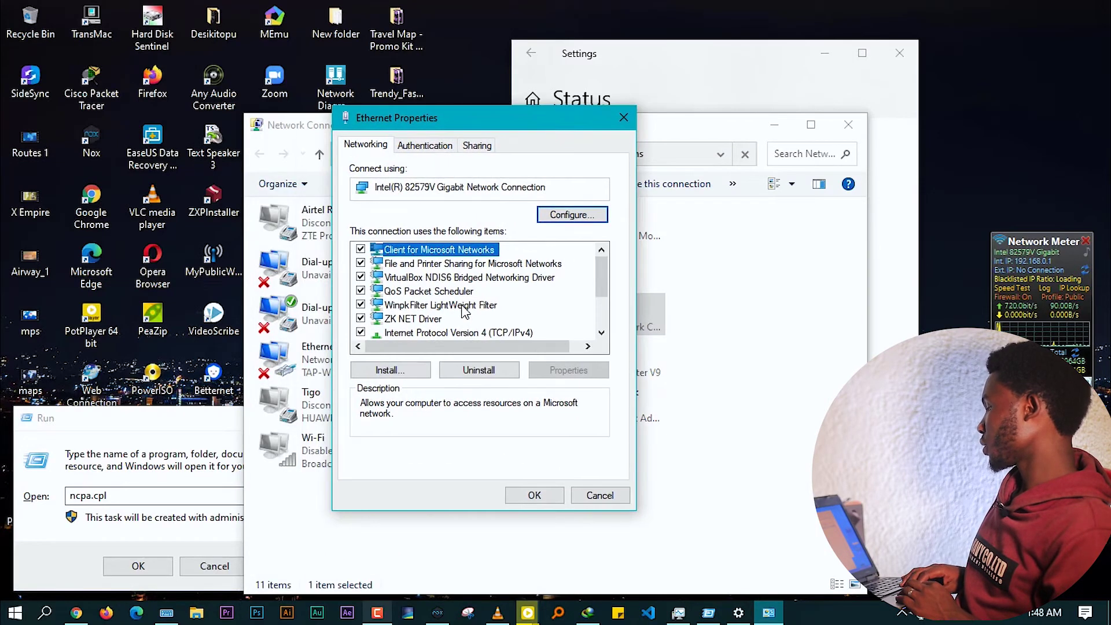
left_click(468, 334)
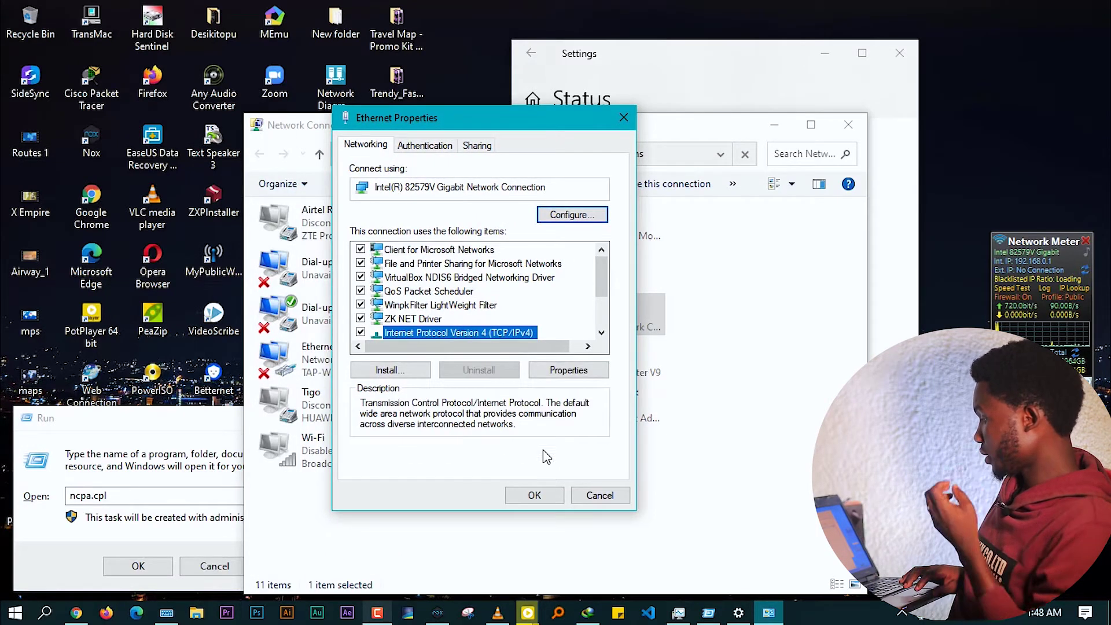
left_click(550, 373)
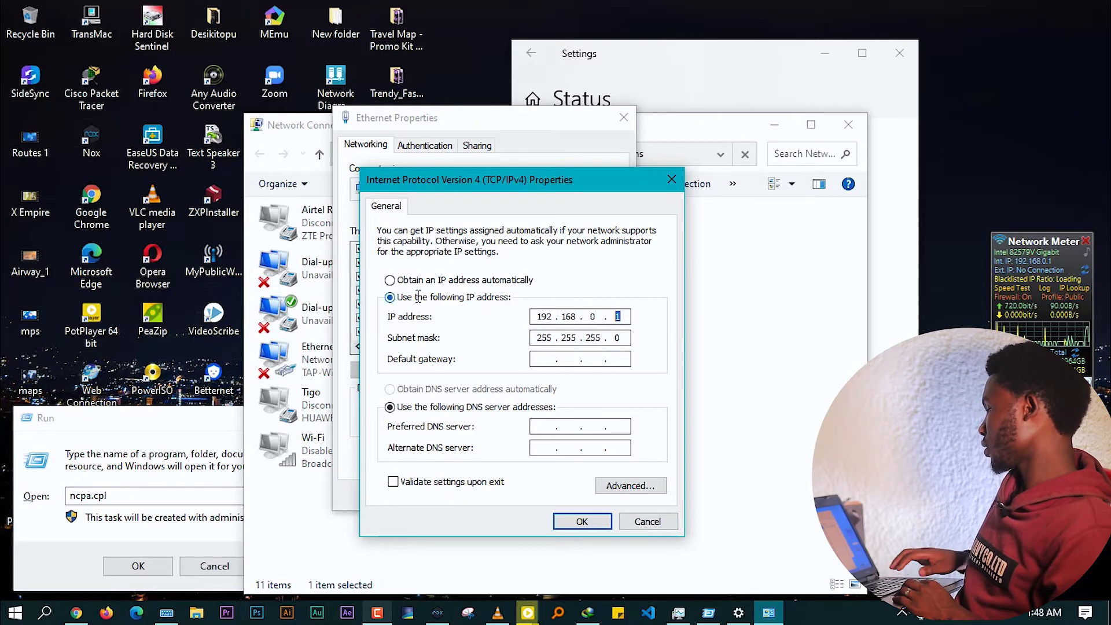
Replace the adapter's static IP address with 192.168.5.2 and re-enter its subnet mask as 255.255.255.0.
key("BackSpace")
key("BackSpace")
key("BackSpace")
key("BackSpace")
key("BackSpace")
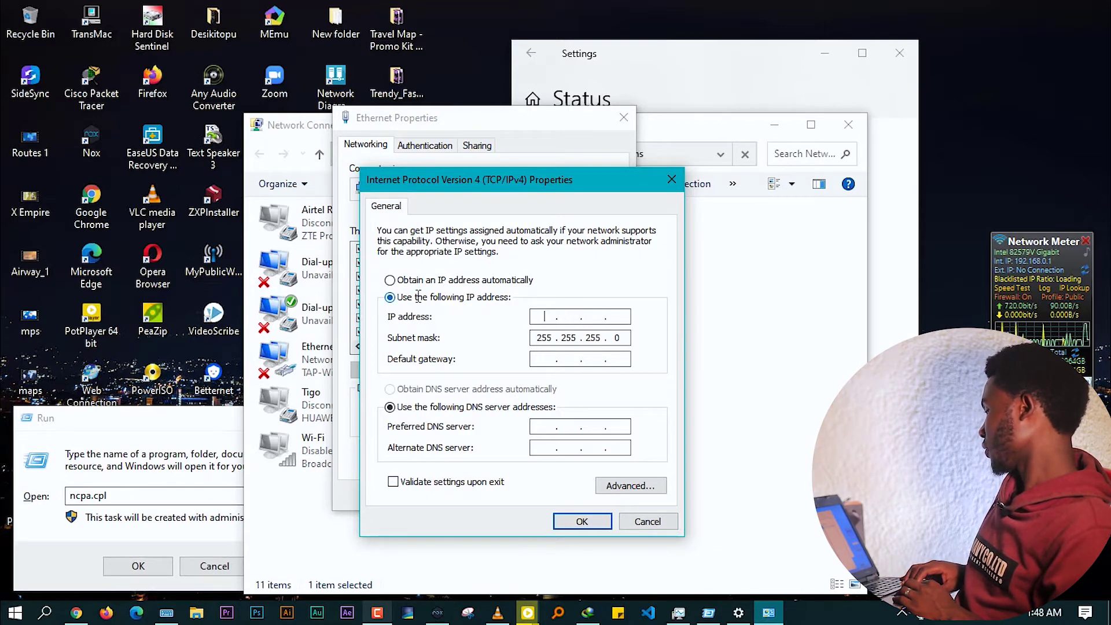
left_click(627, 337)
key("BackSpace")
key("BackSpace")
key("BackSpace")
key("BackSpace")
key("BackSpace")
key("BackSpace")
key("BackSpace")
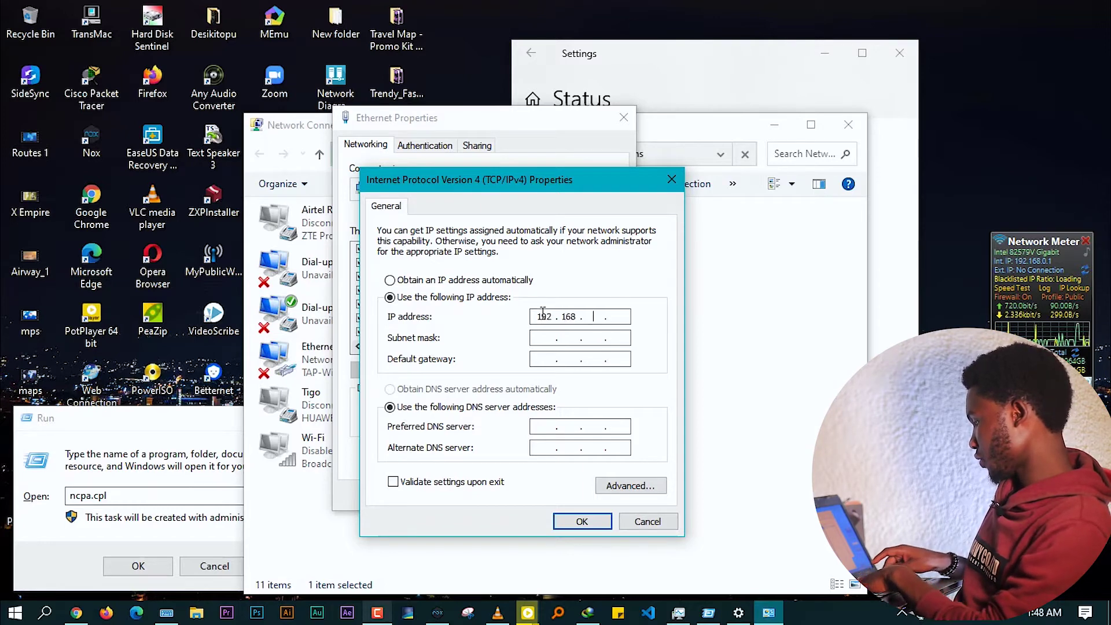
type("5")
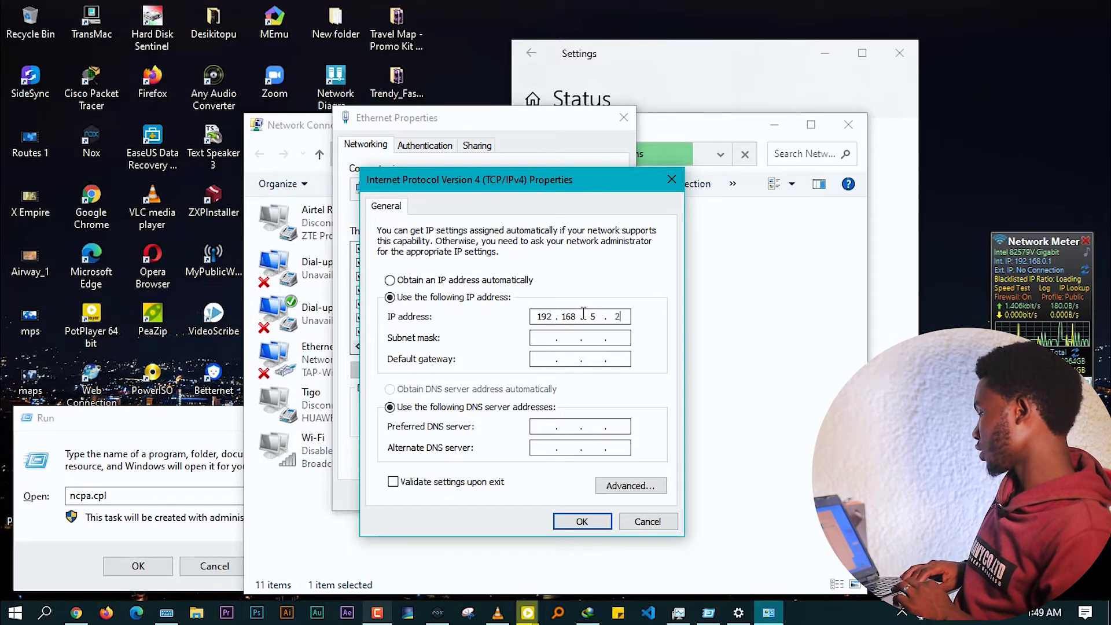
key("Tab")
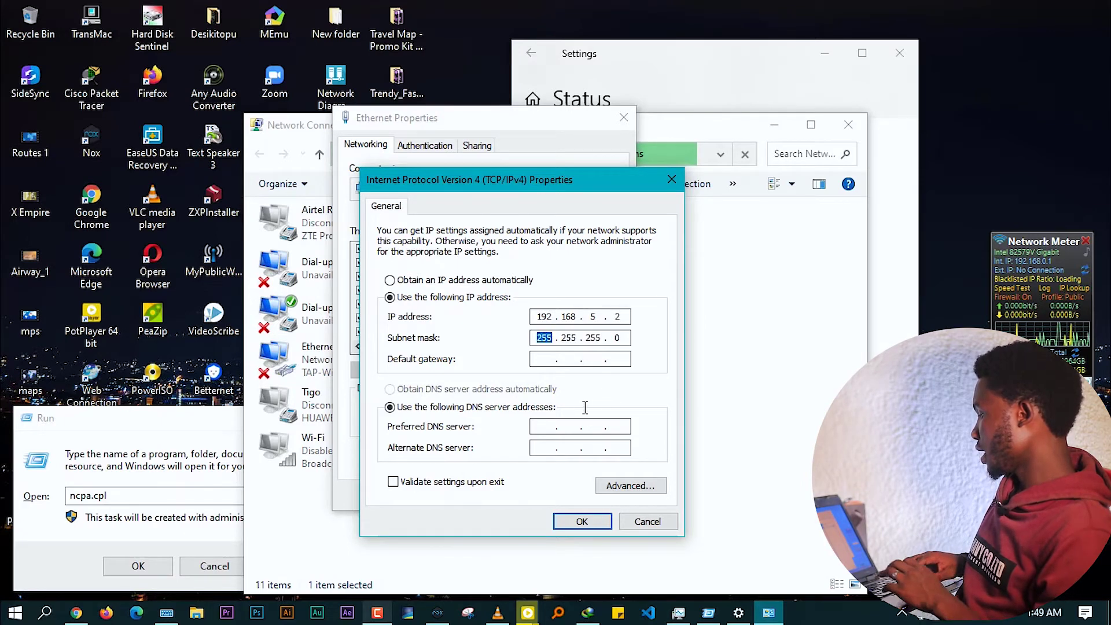
Set the adapter's default gateway to 192.168.5.5 and accept the TCP/IPv4 settings.
left_click(544, 357)
type("19")
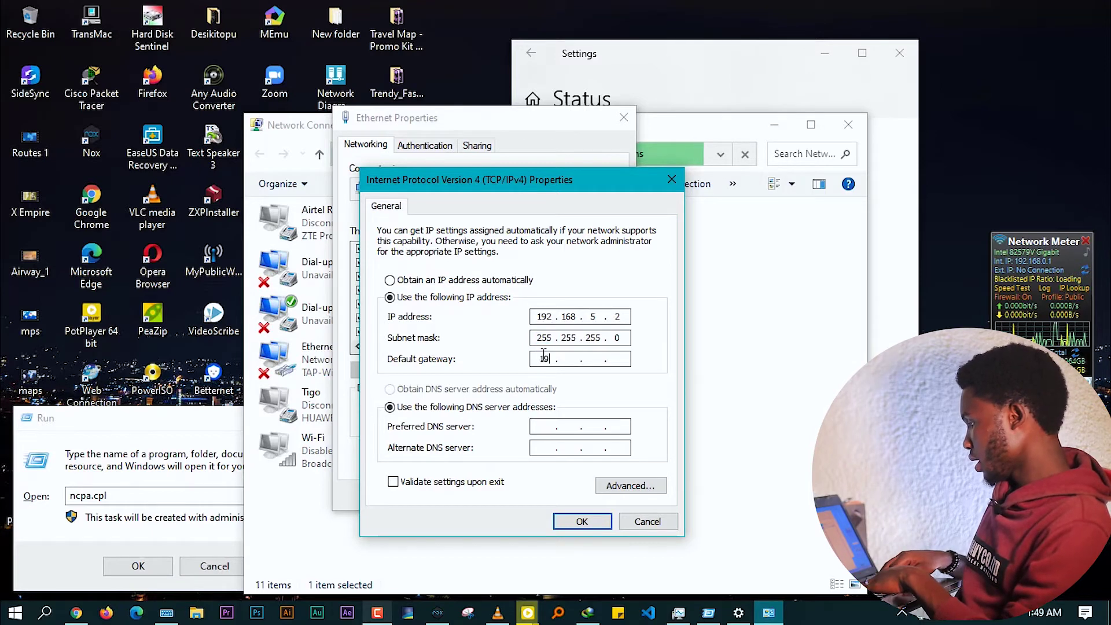
type("2")
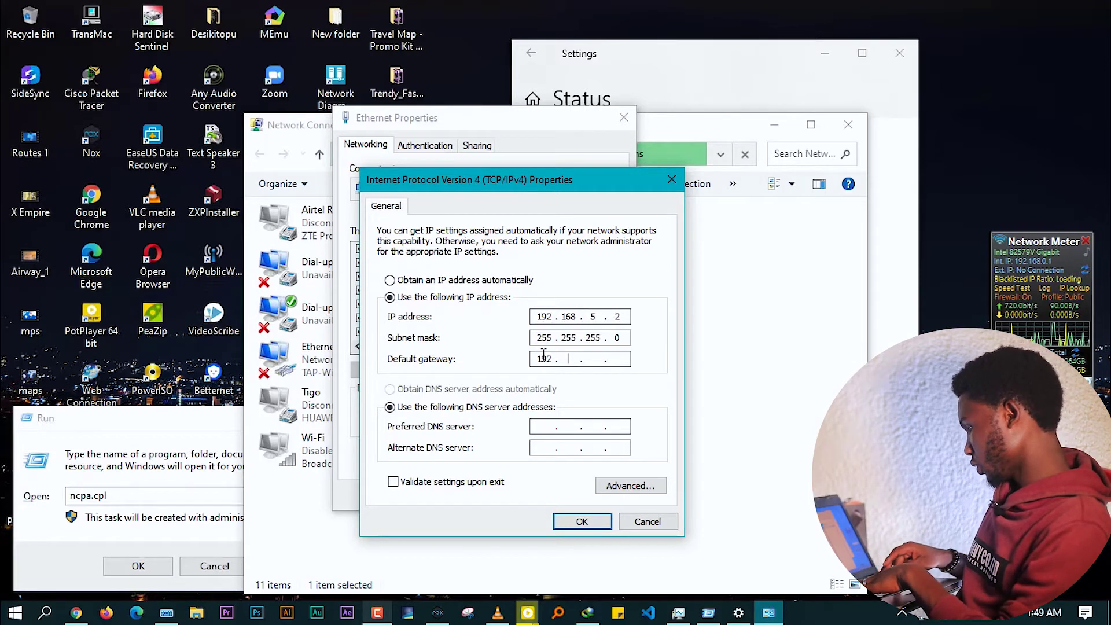
type("168")
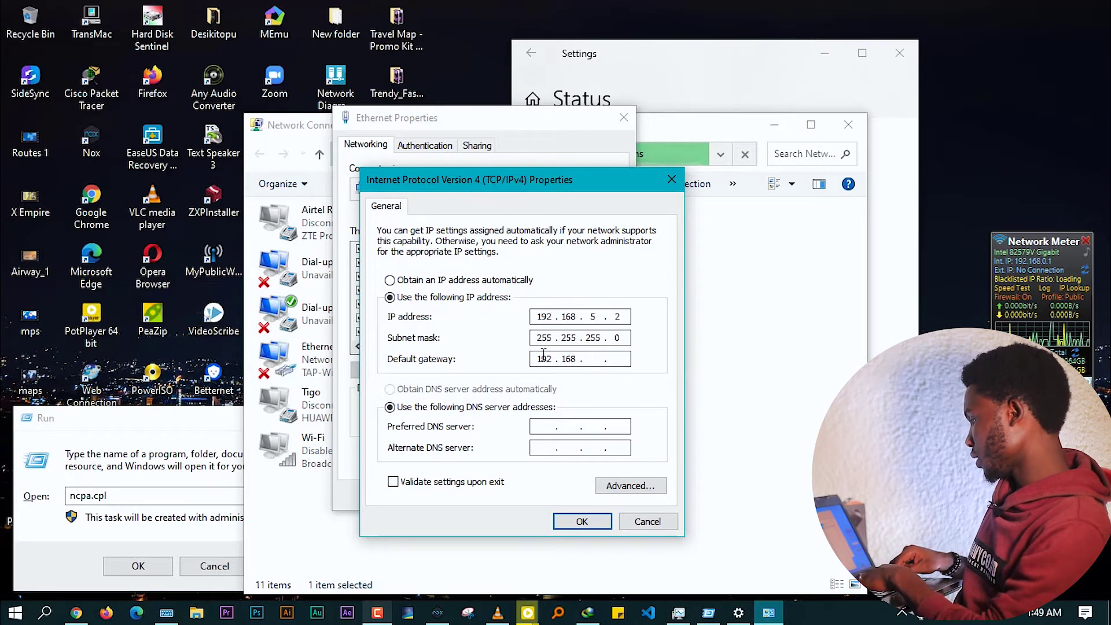
type("5 ")
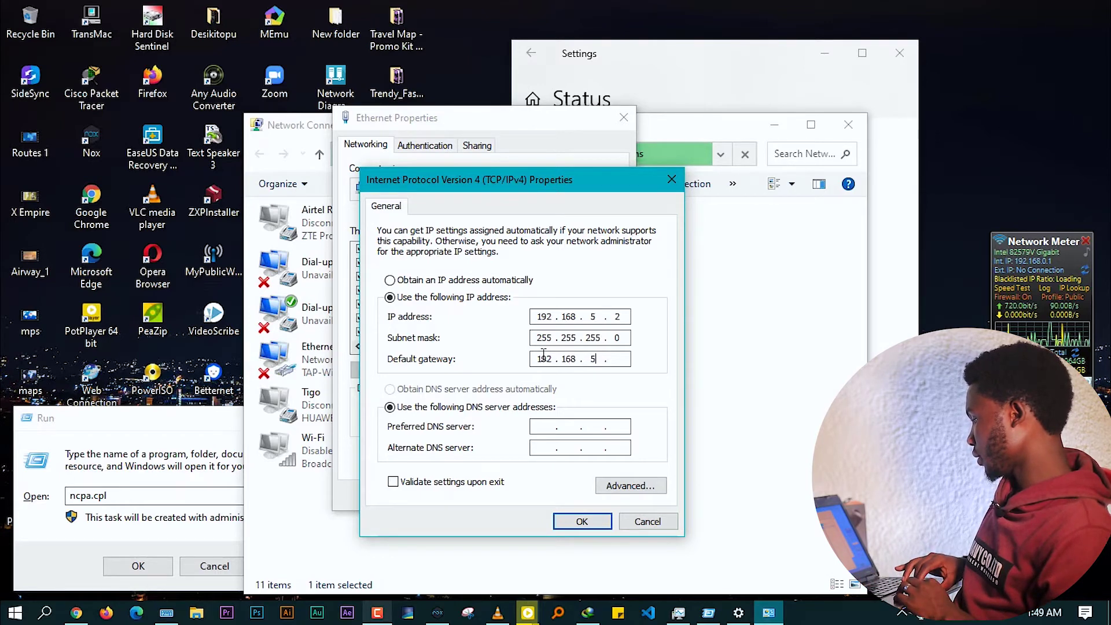
type(".")
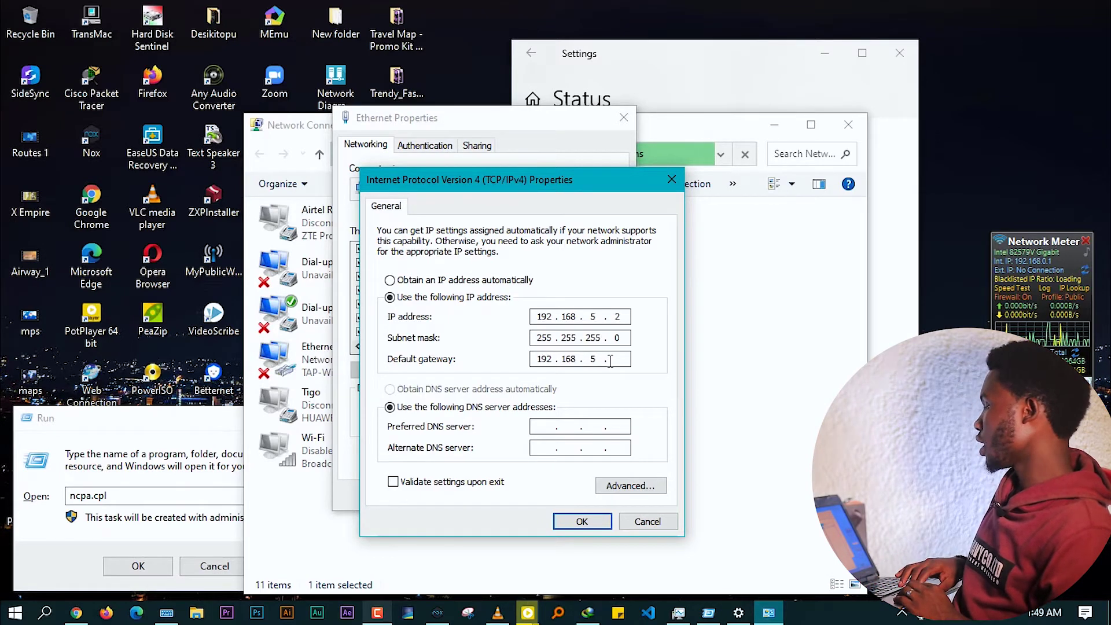
type("5")
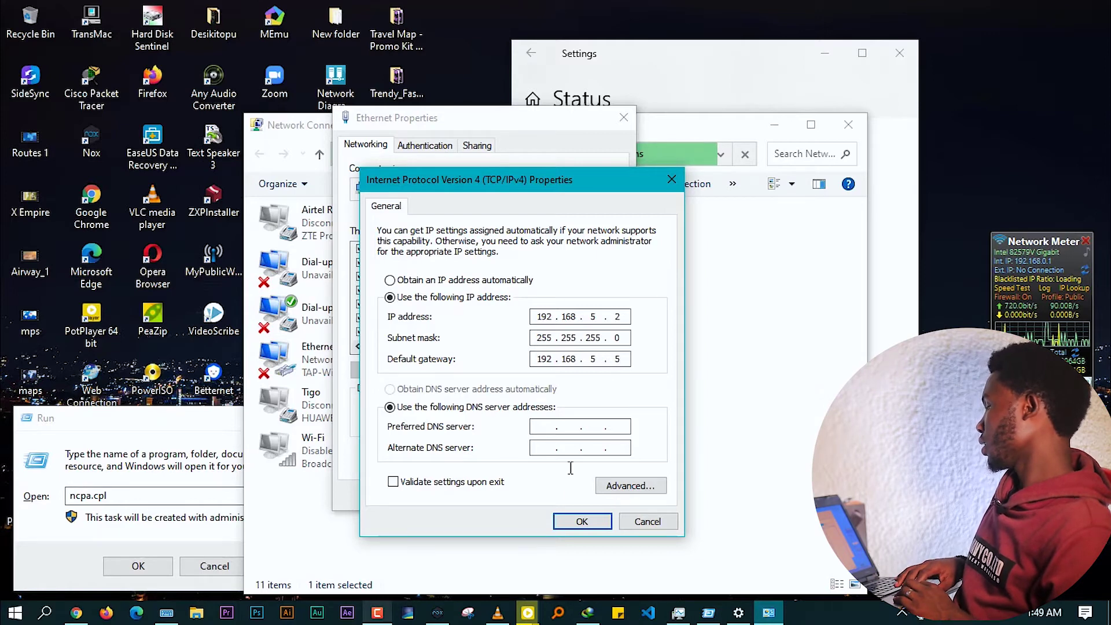
left_click(580, 522)
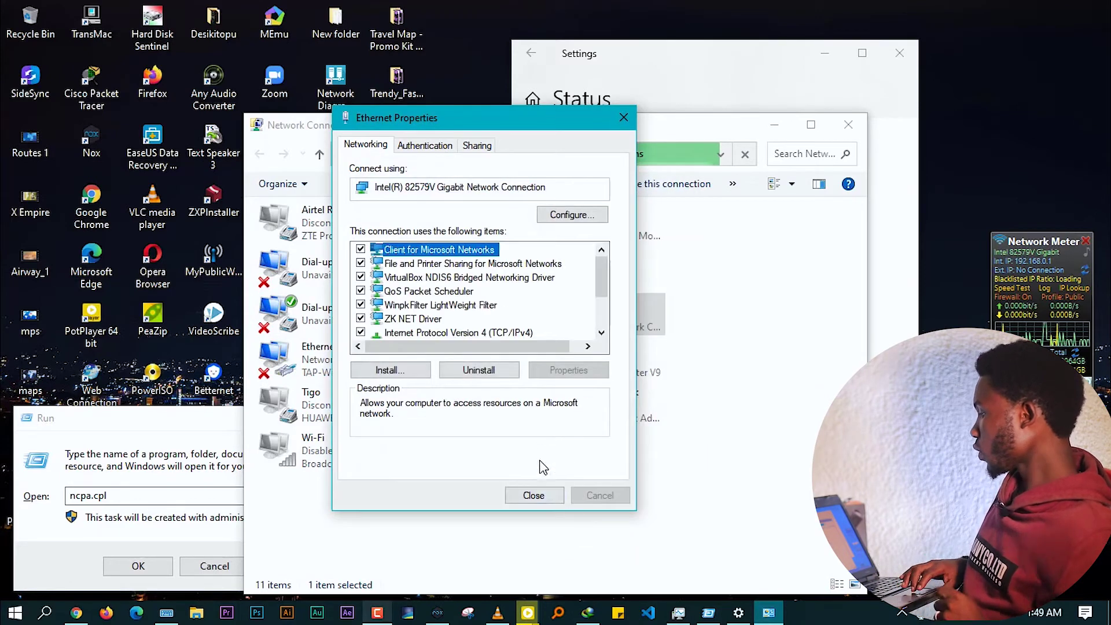
Close the Ethernet properties, Network Connections and Settings windows, and dismiss the Run dialog.
left_click(534, 495)
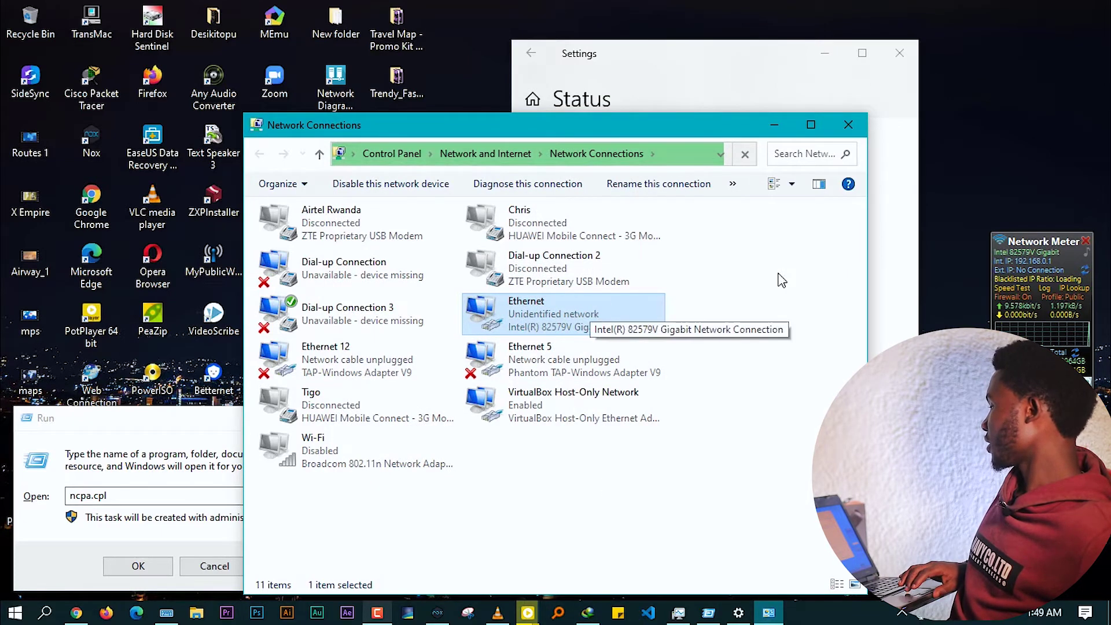
left_click(848, 125)
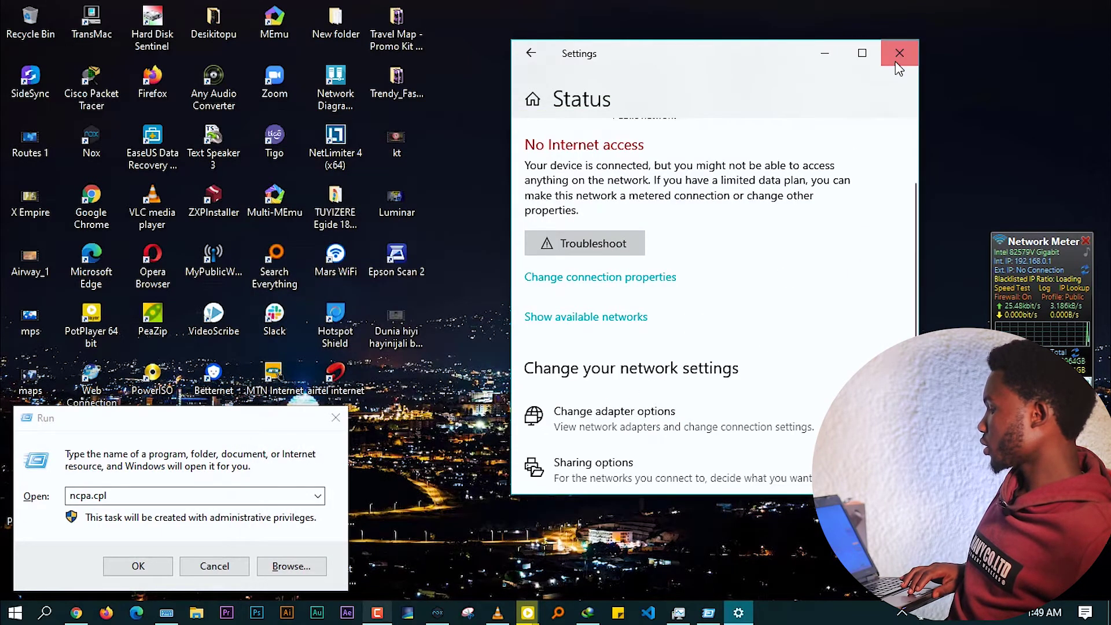
left_click(899, 52)
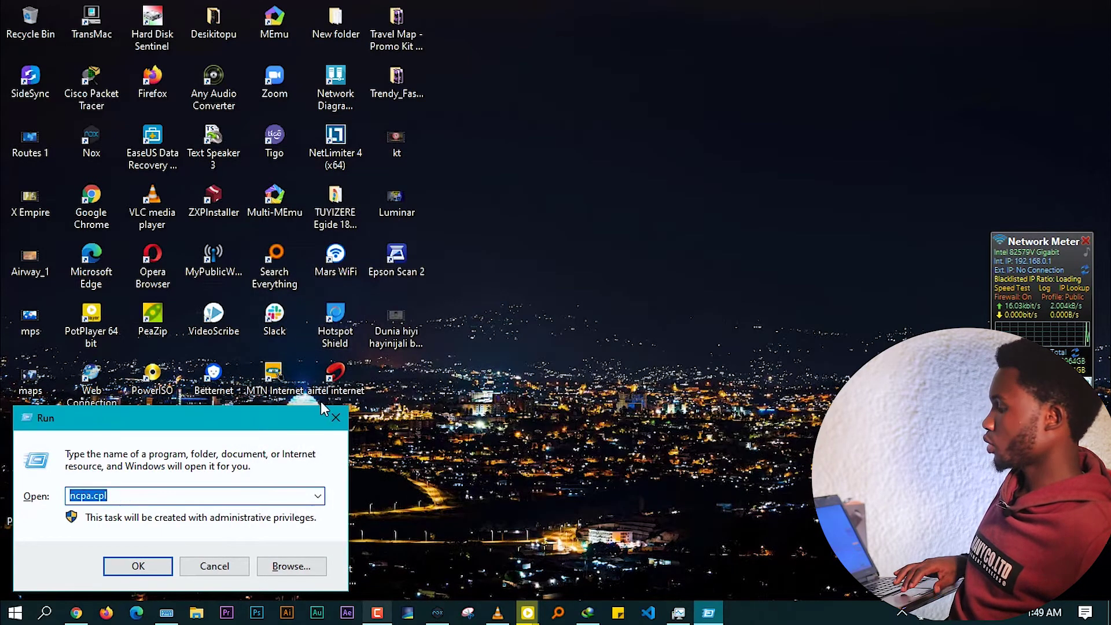
left_click(214, 566)
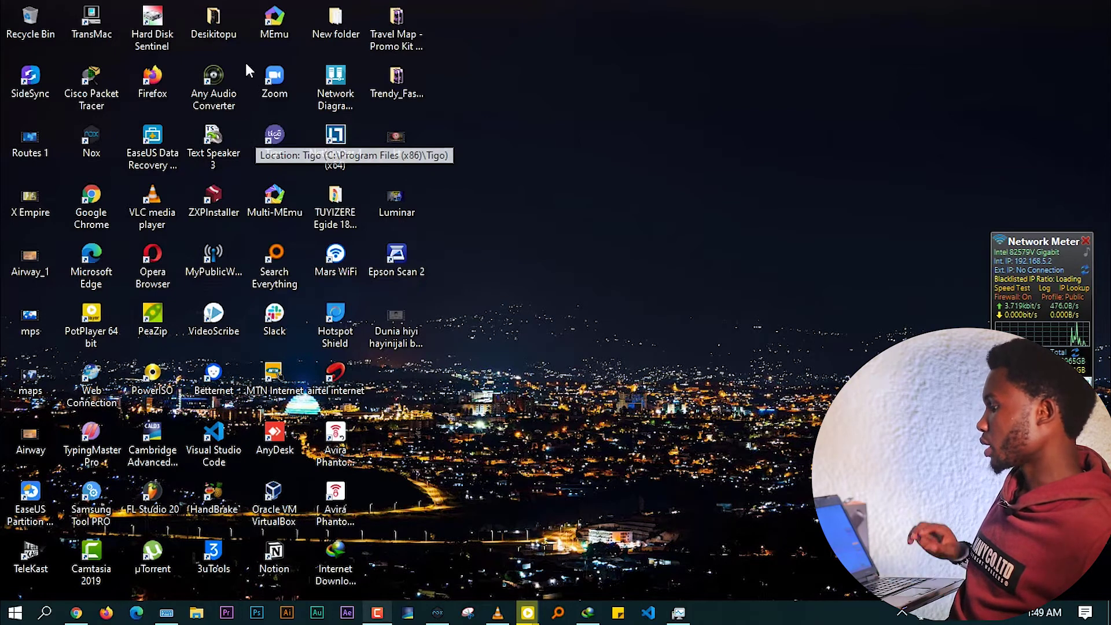
Open specific-people network access for the Desikitopu desktop folder and add Everyone to the sharing list.
right_click(218, 31)
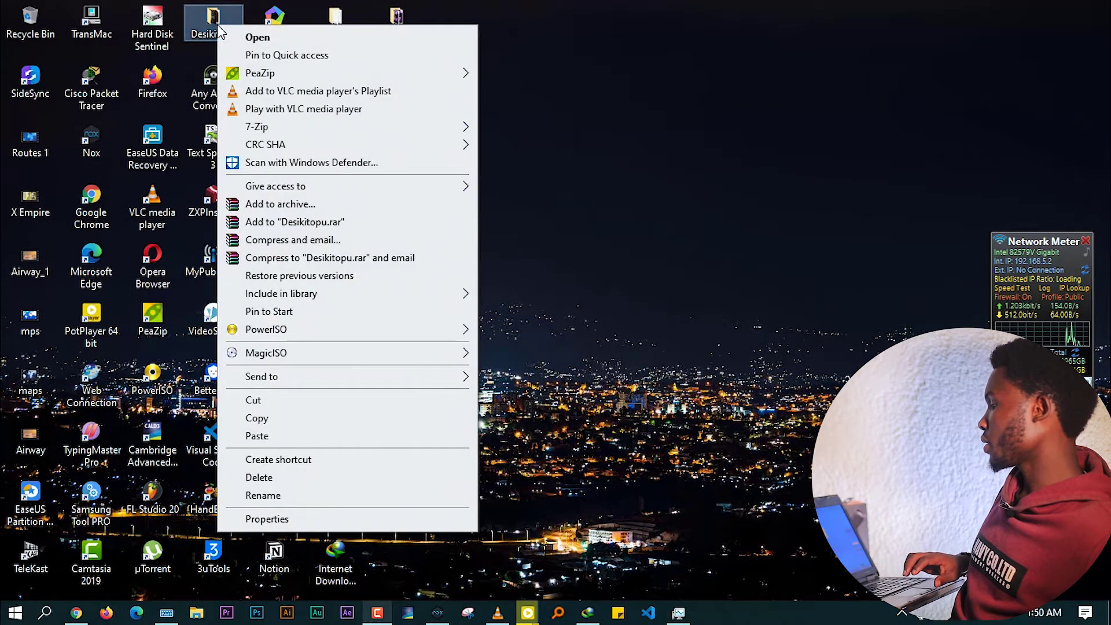
mouse_move(384, 184)
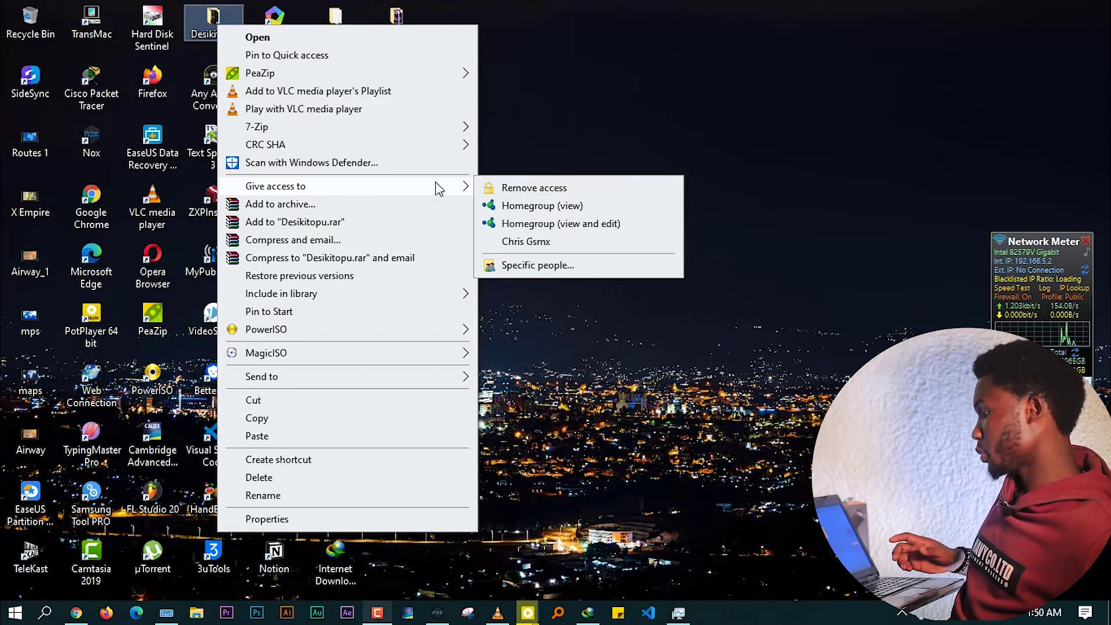
left_click(536, 265)
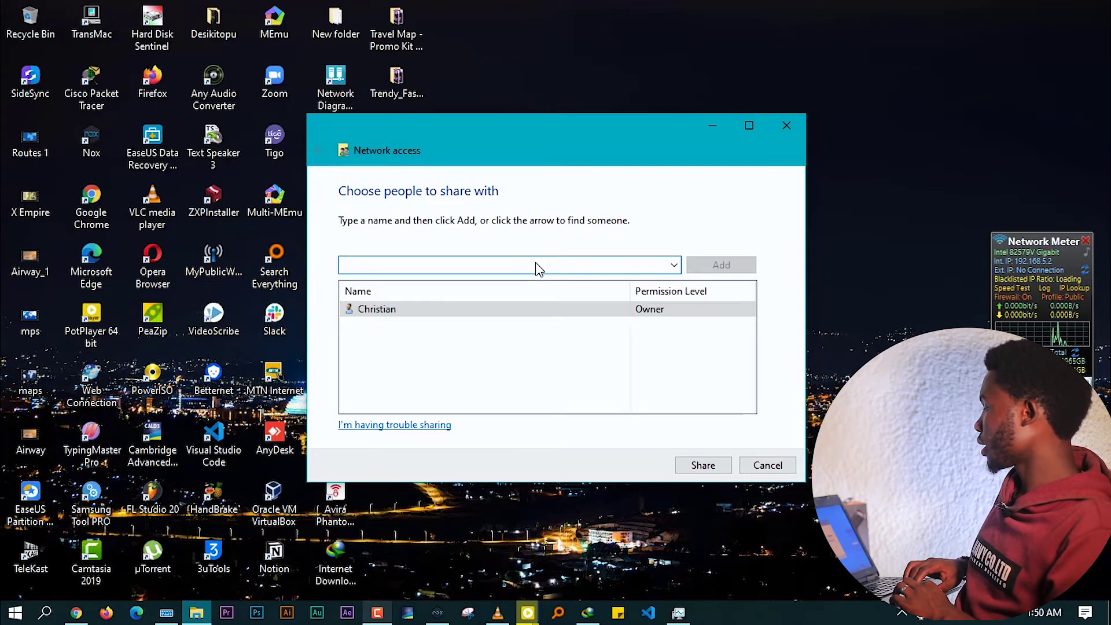
left_click(673, 267)
left_click(605, 307)
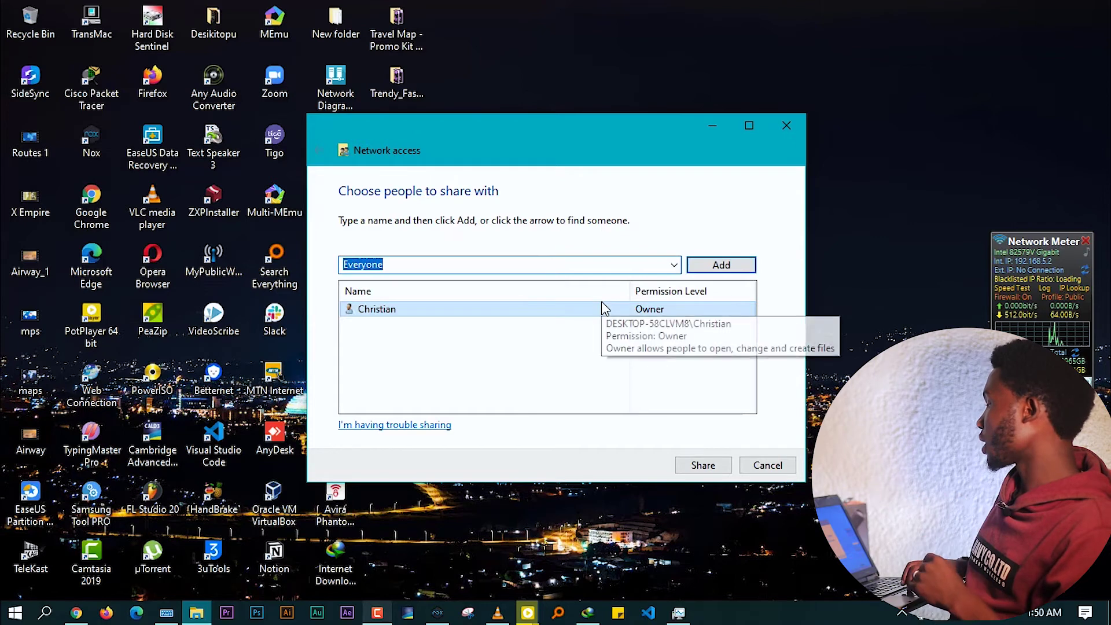
left_click(716, 273)
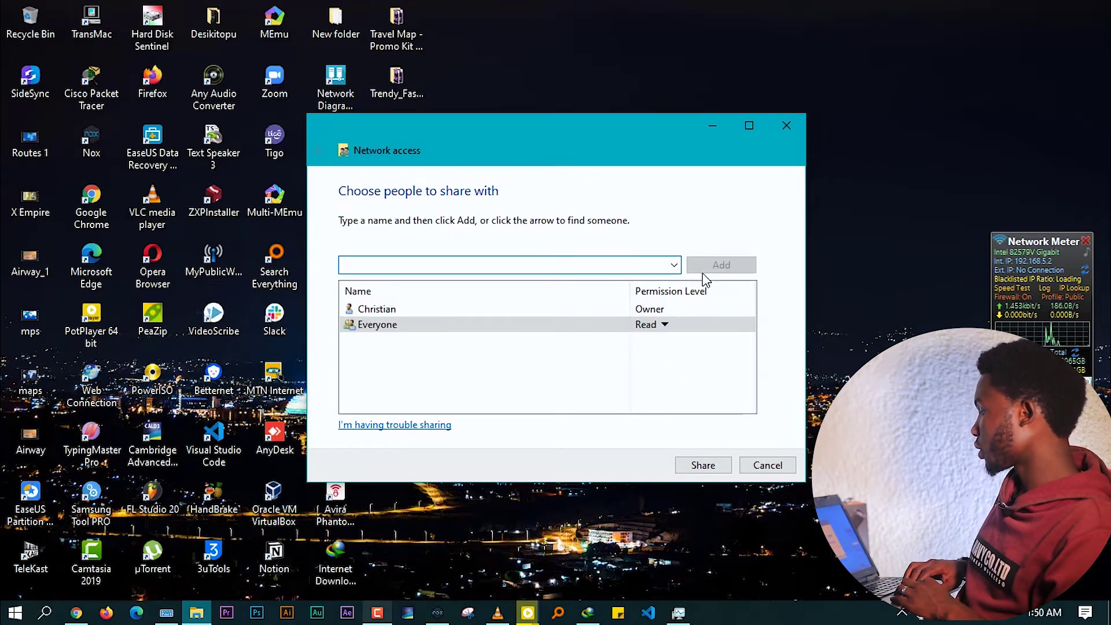
Give Everyone Read/Write permission on the folder and share it.
left_click(674, 324)
left_click(692, 345)
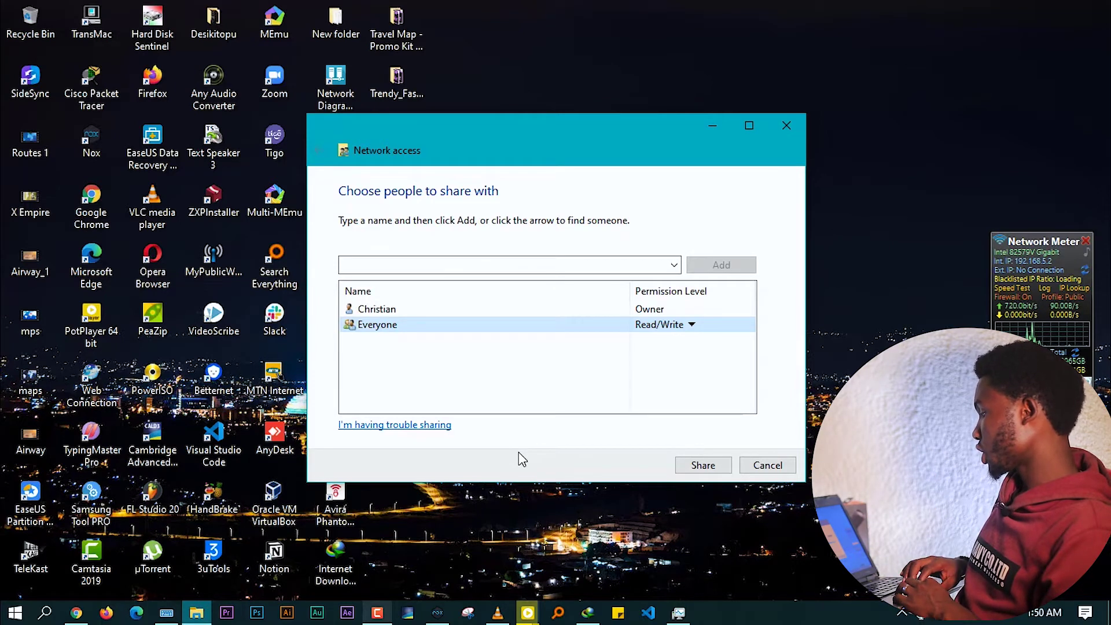
left_click(716, 466)
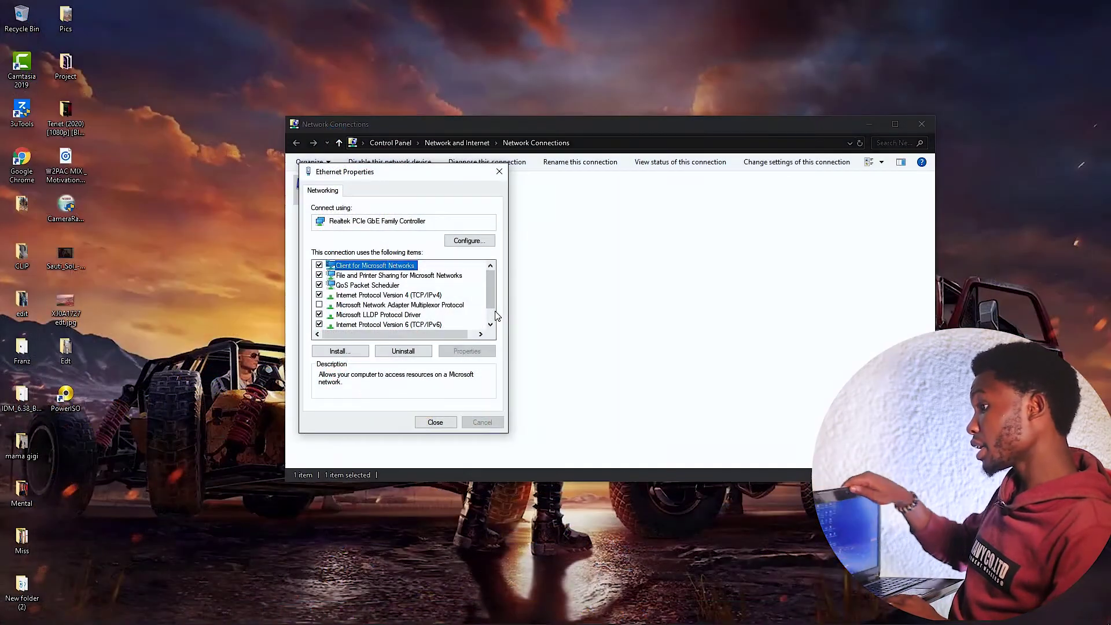
On the other computer, close the Ethernet properties and the Network Connections window.
left_click(436, 423)
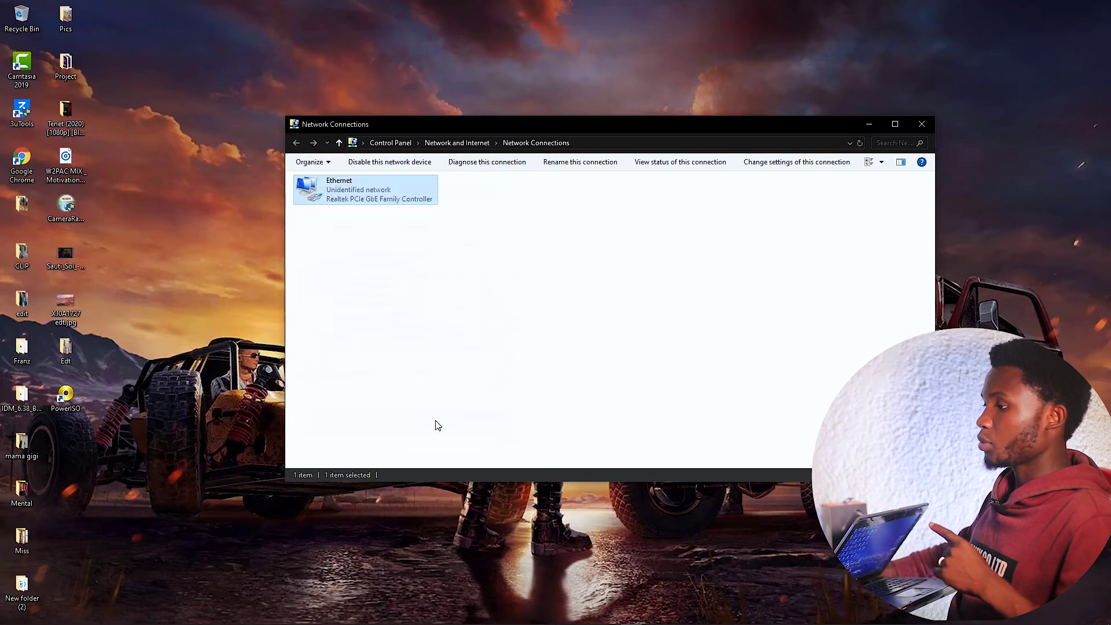
left_click(926, 126)
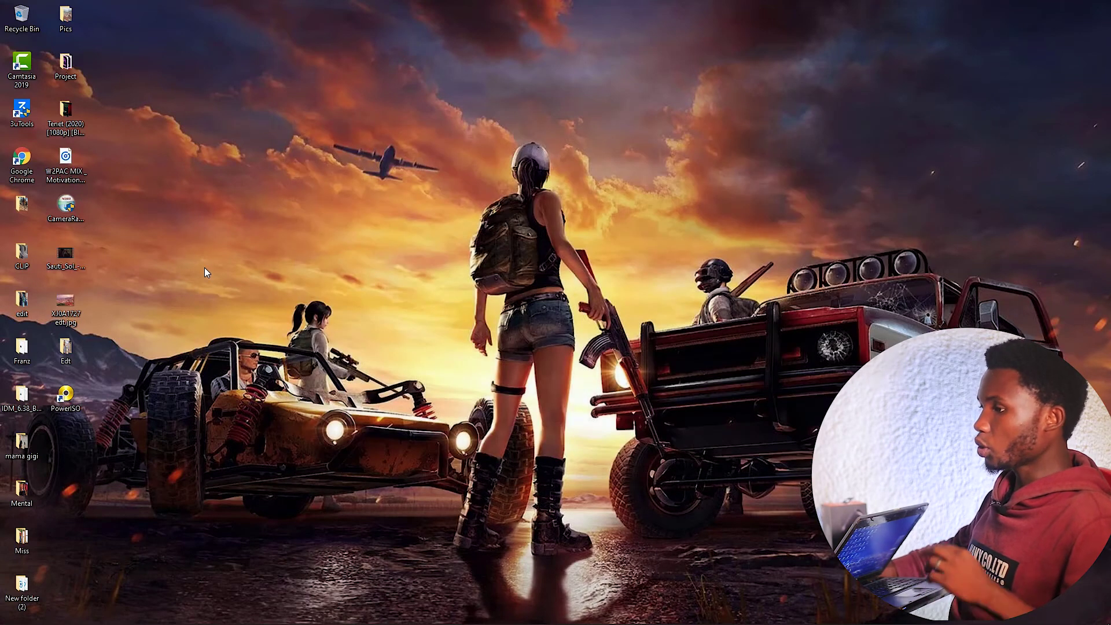
right_click(219, 244)
left_click(256, 270)
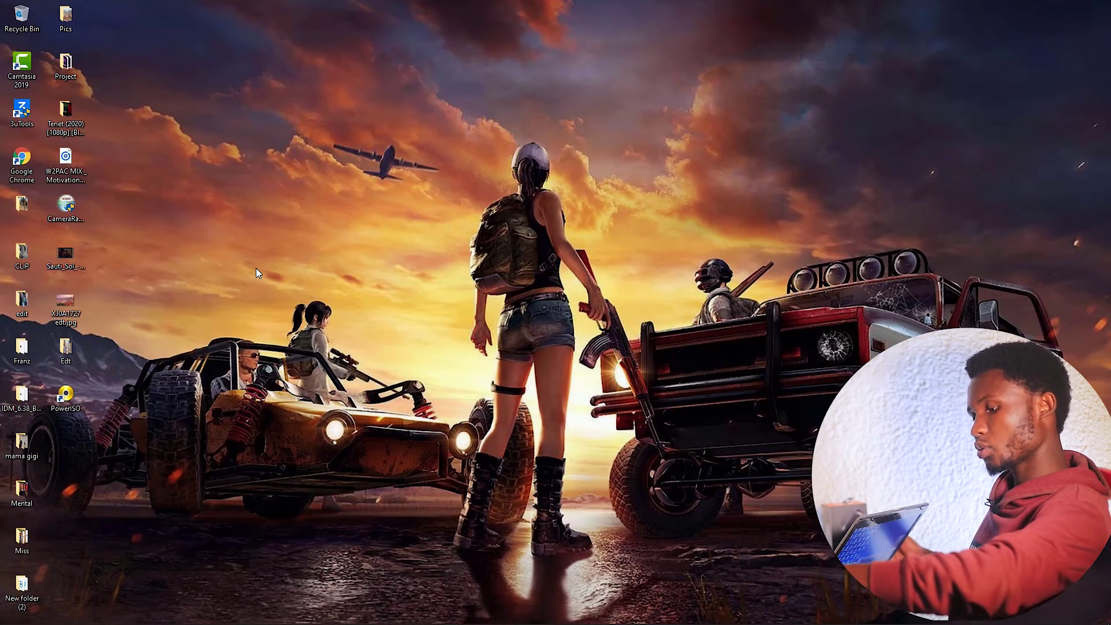
Connect to the first computer by running \\192.168.5.2 from the Run dialog.
key("super+r")
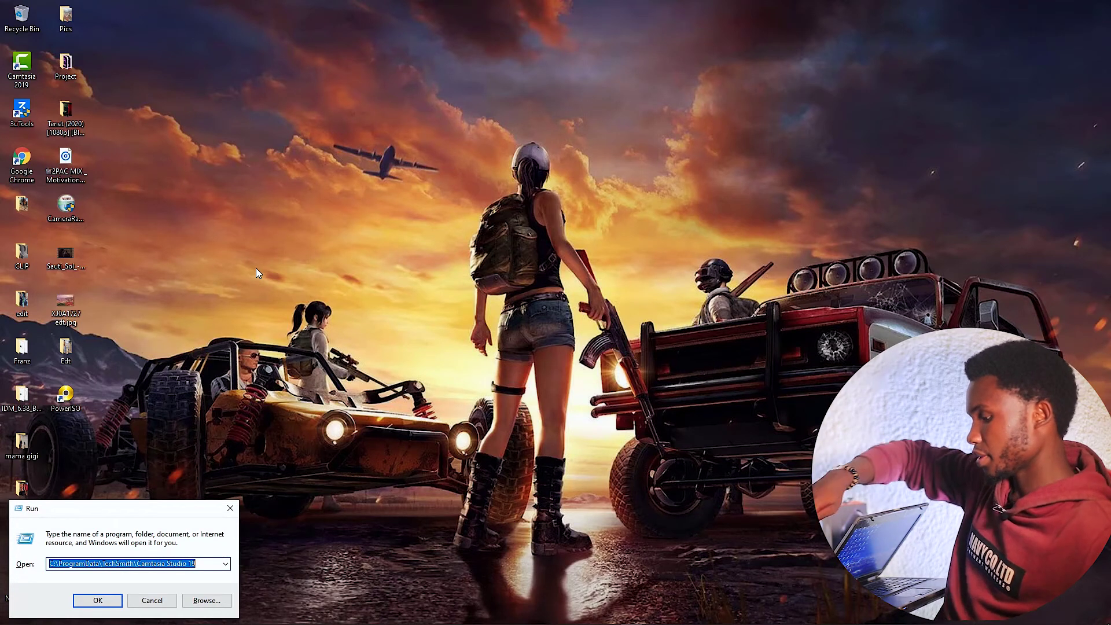
type("\\\\")
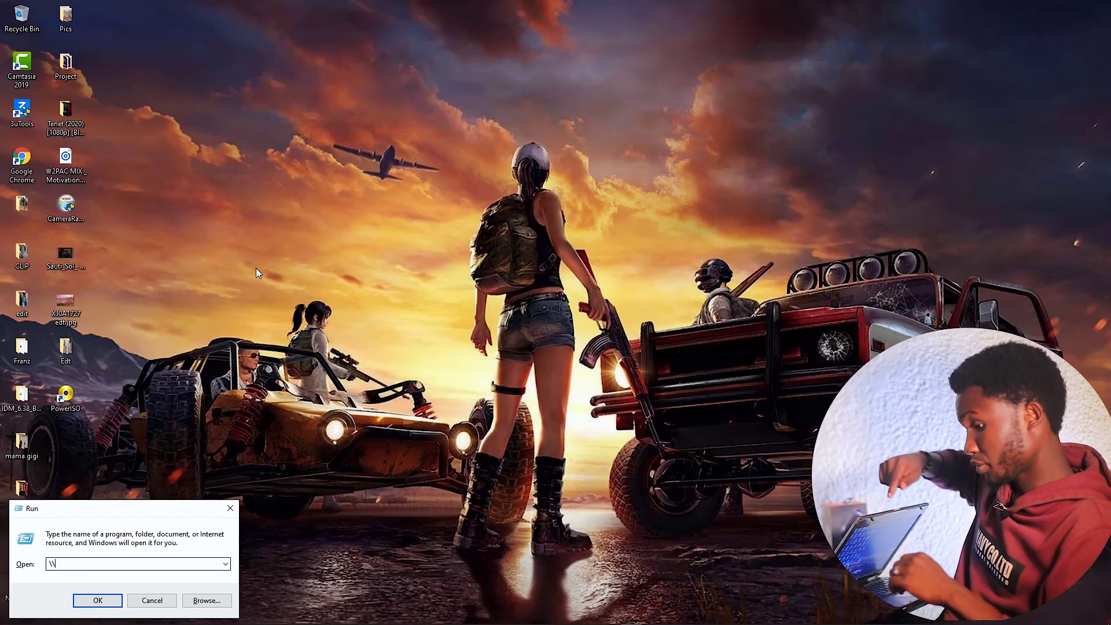
type("192.168")
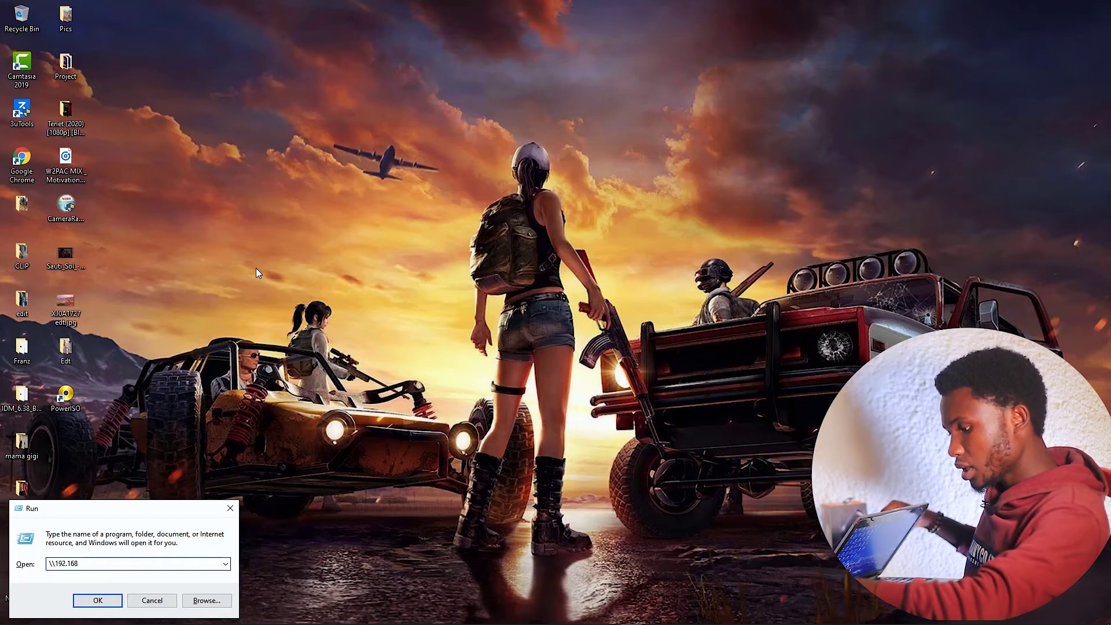
type(".5.2")
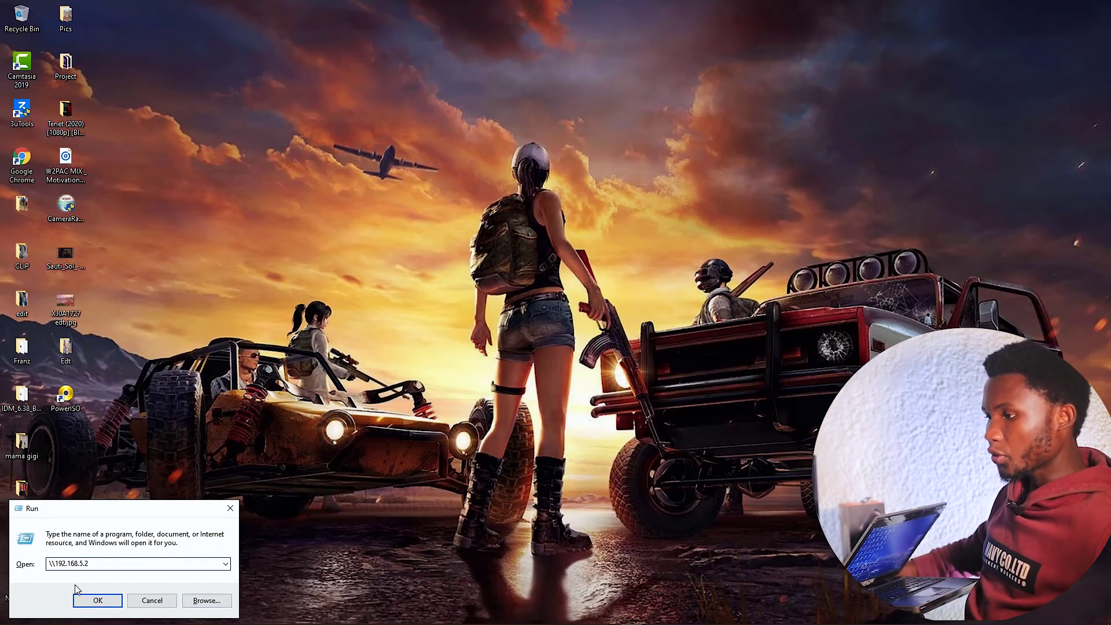
left_click(99, 602)
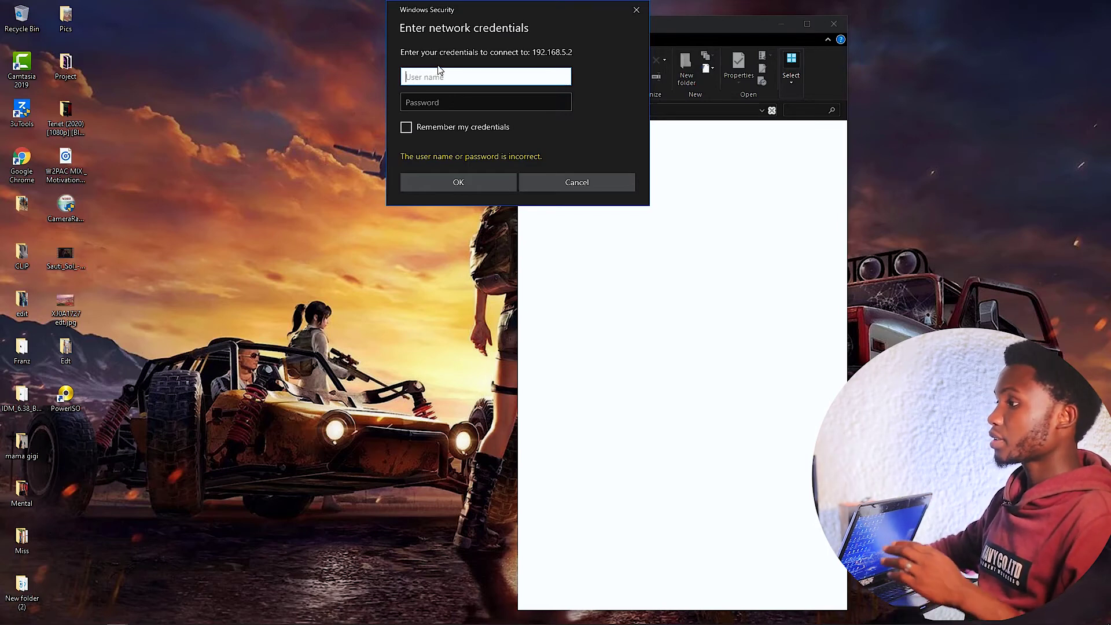
Sign in to 192.168.5.2 with the sharing computer's account user name and password.
type("christian")
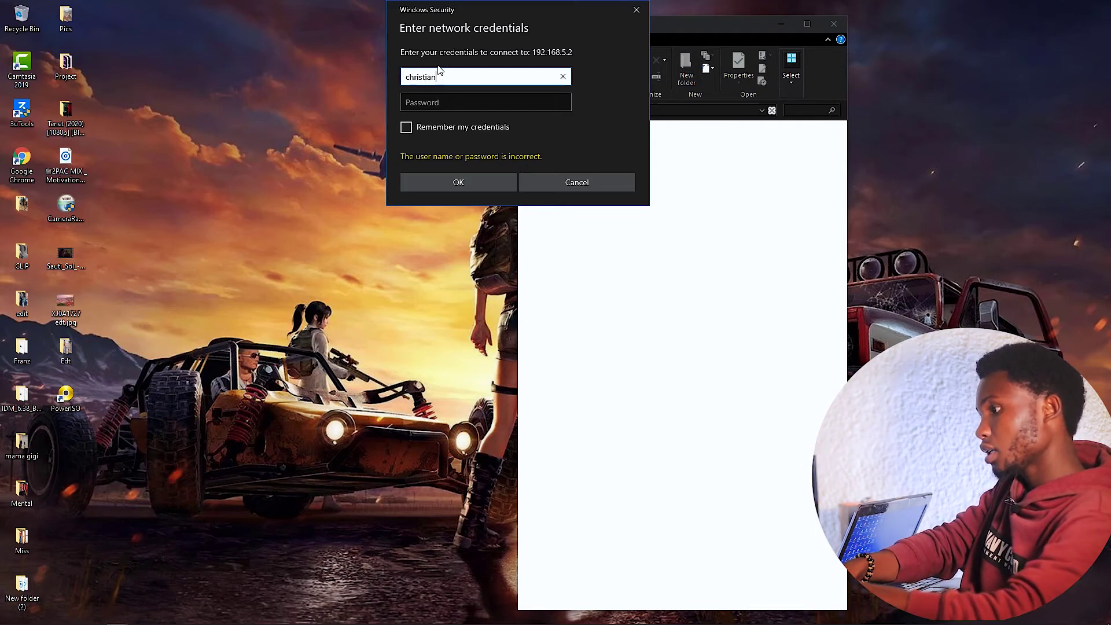
key("Tab")
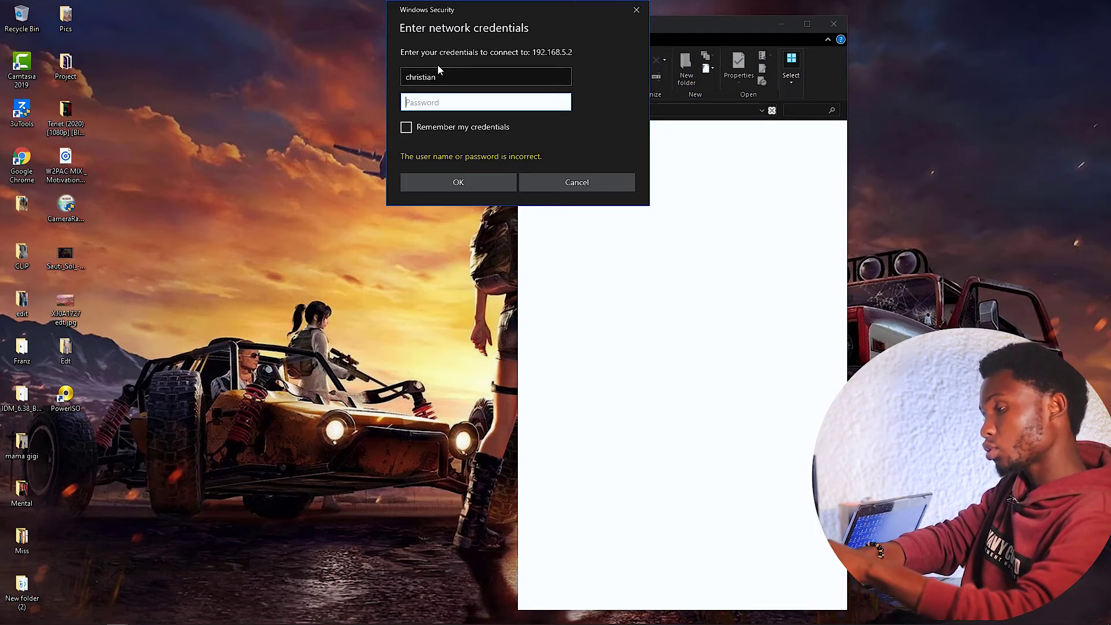
type("***")
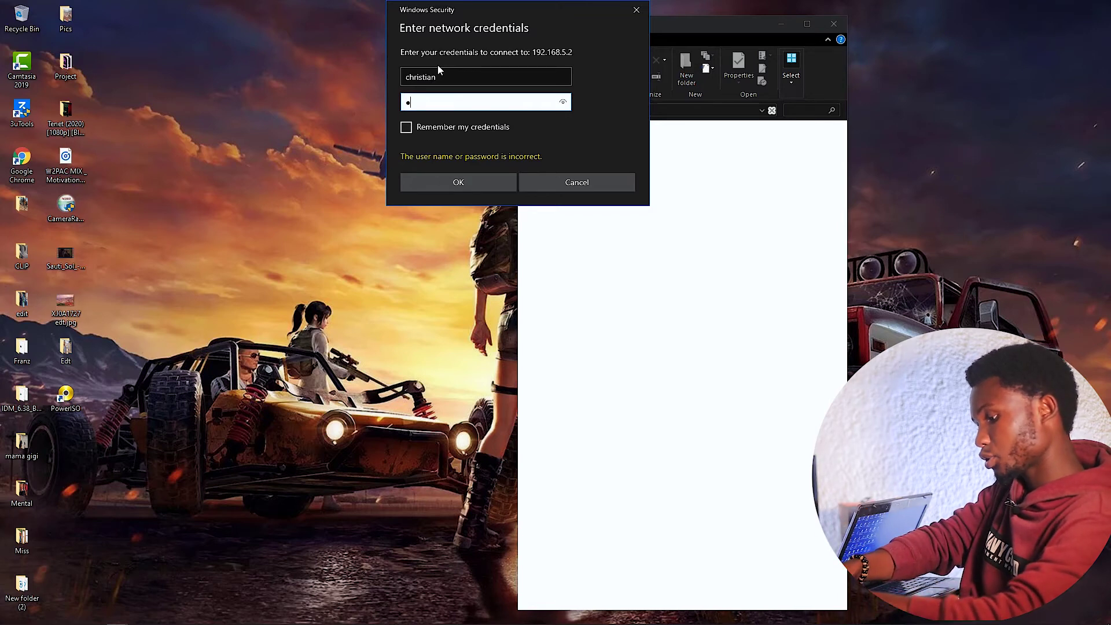
type("***")
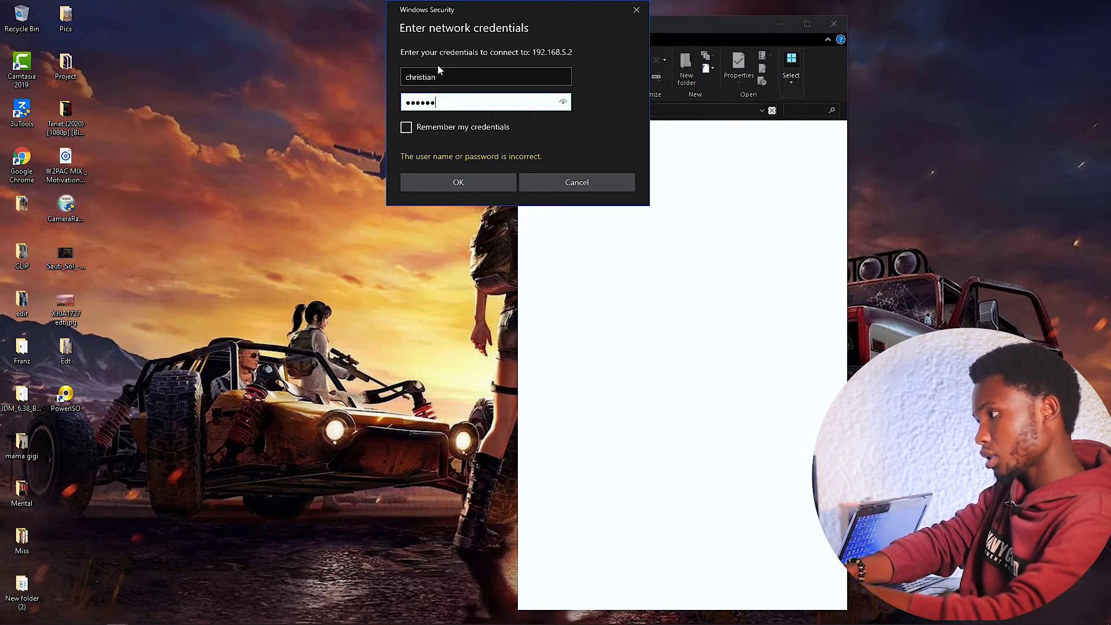
type("*")
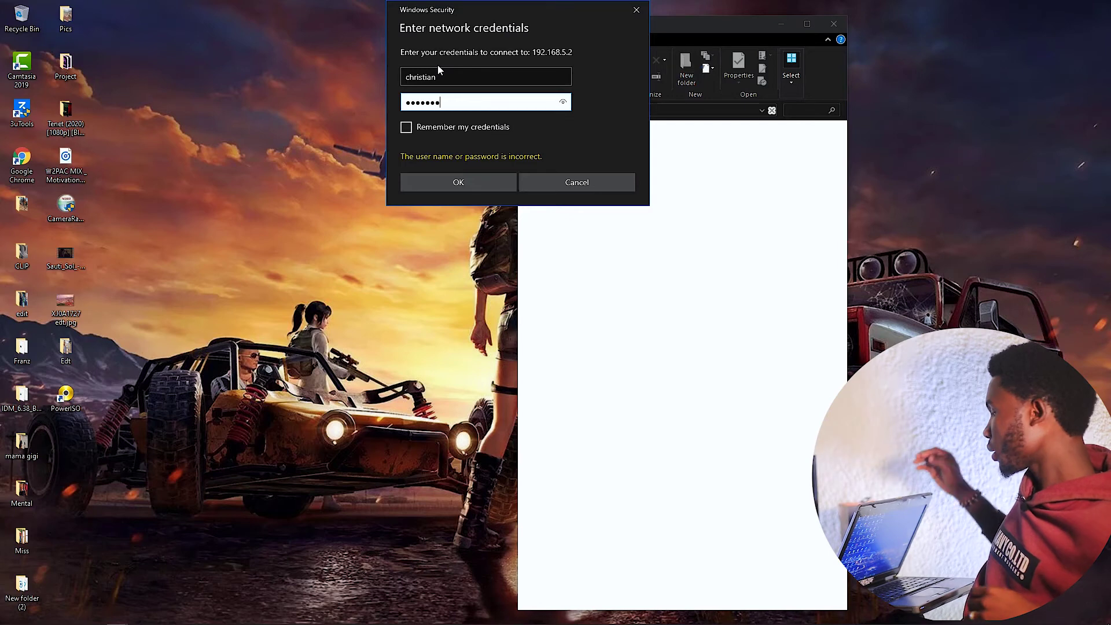
left_click(477, 181)
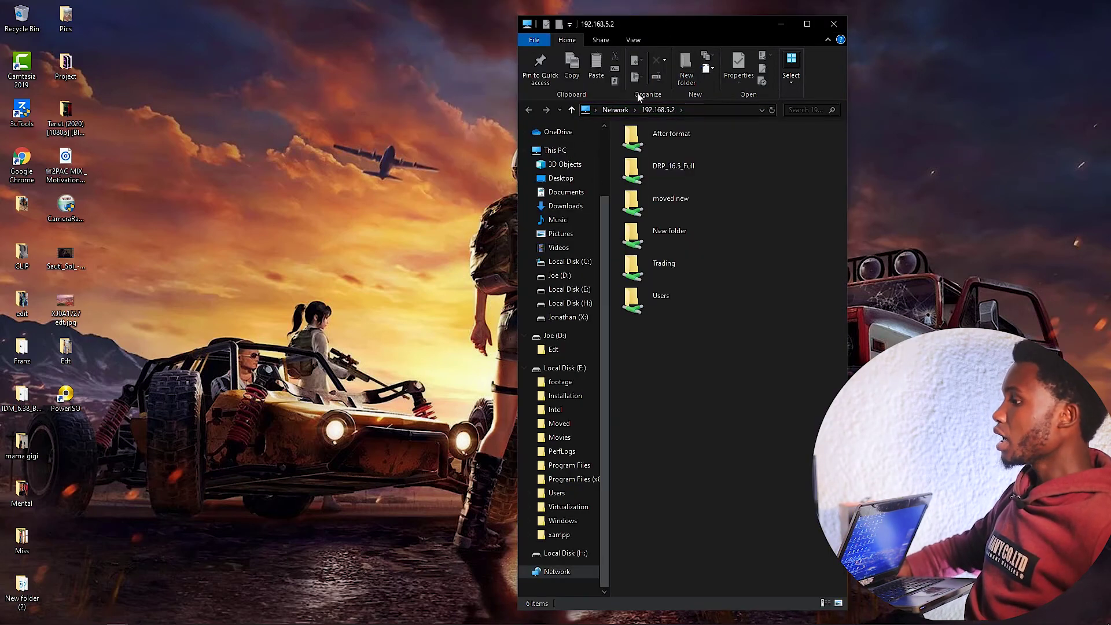
Maximize the network folder window and open the account owner's folder inside the shared Users folder.
double_click(668, 26)
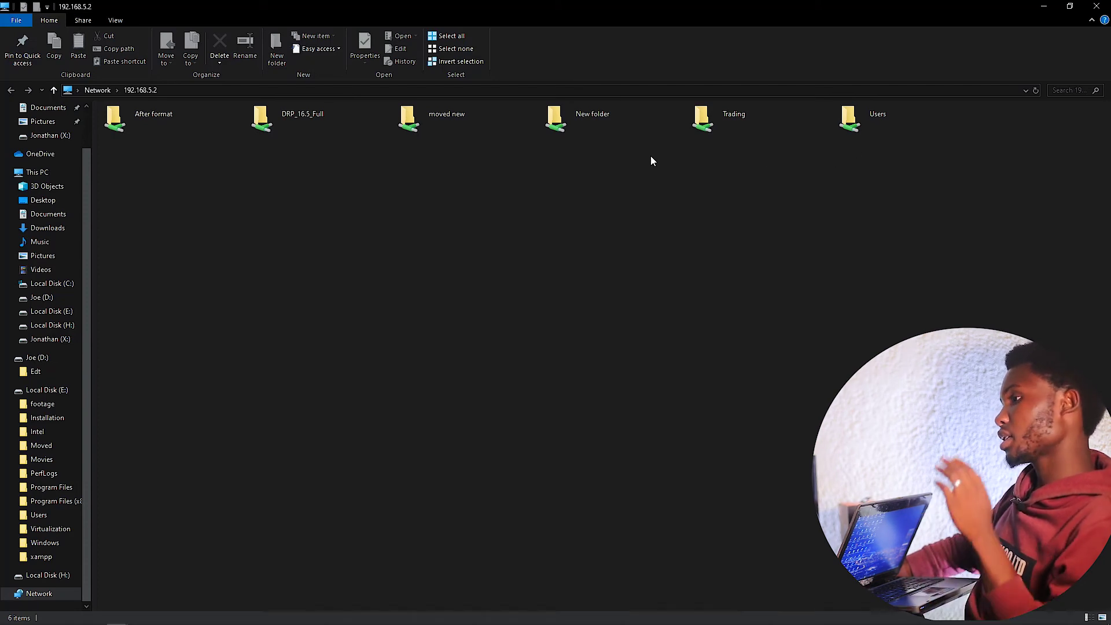
double_click(912, 126)
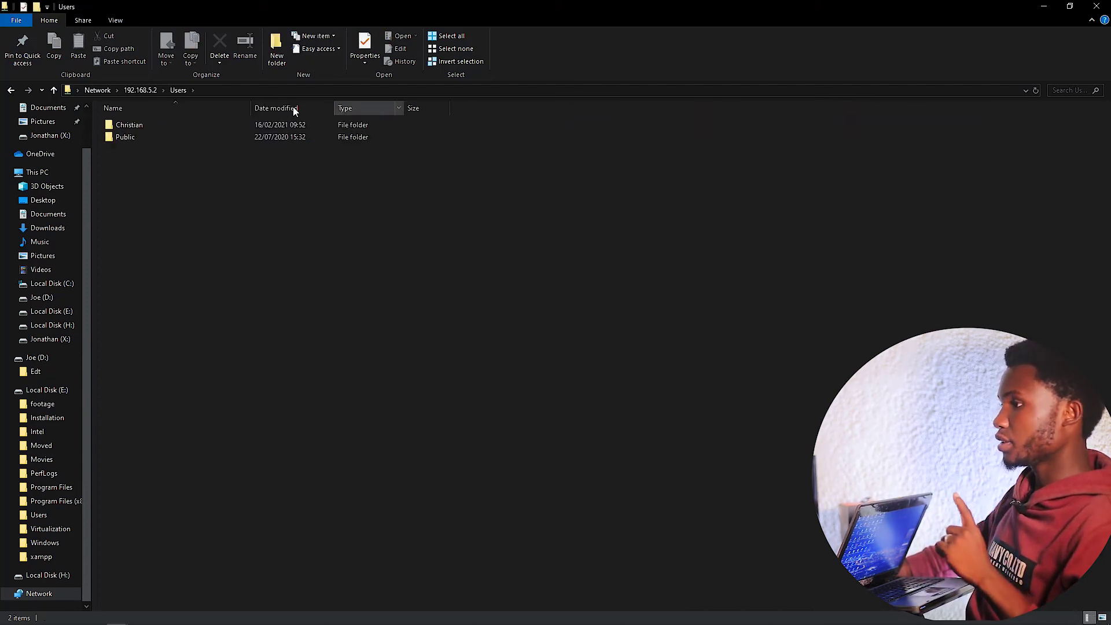
double_click(227, 128)
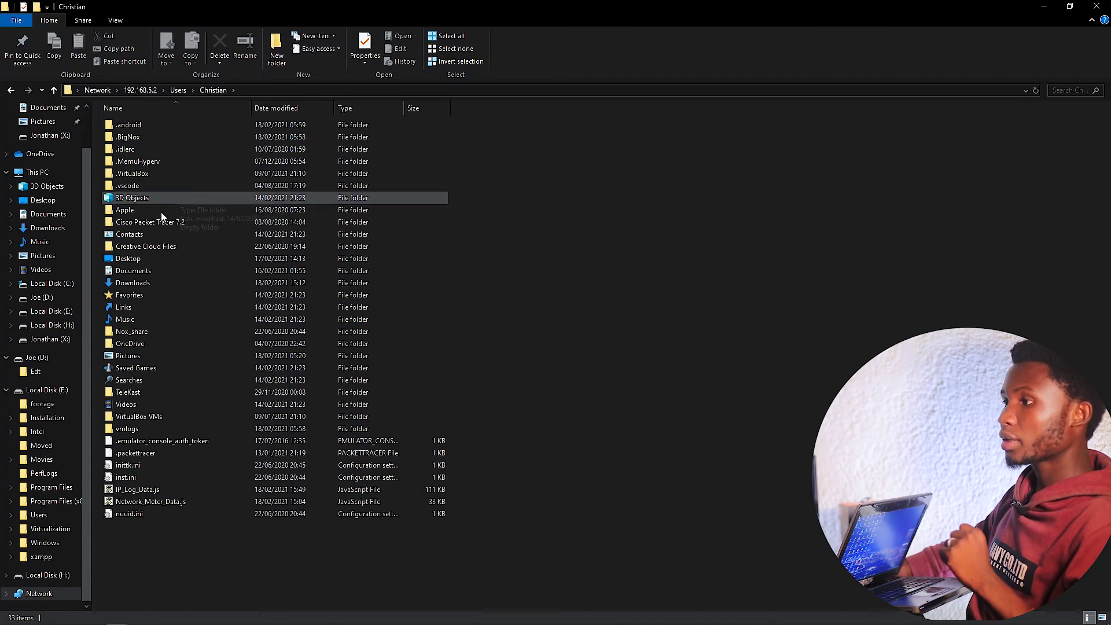
Look through the Desikitopu folder on the sharing computer's Desktop and return to the list of shared folders on 192.168.5.2.
double_click(144, 258)
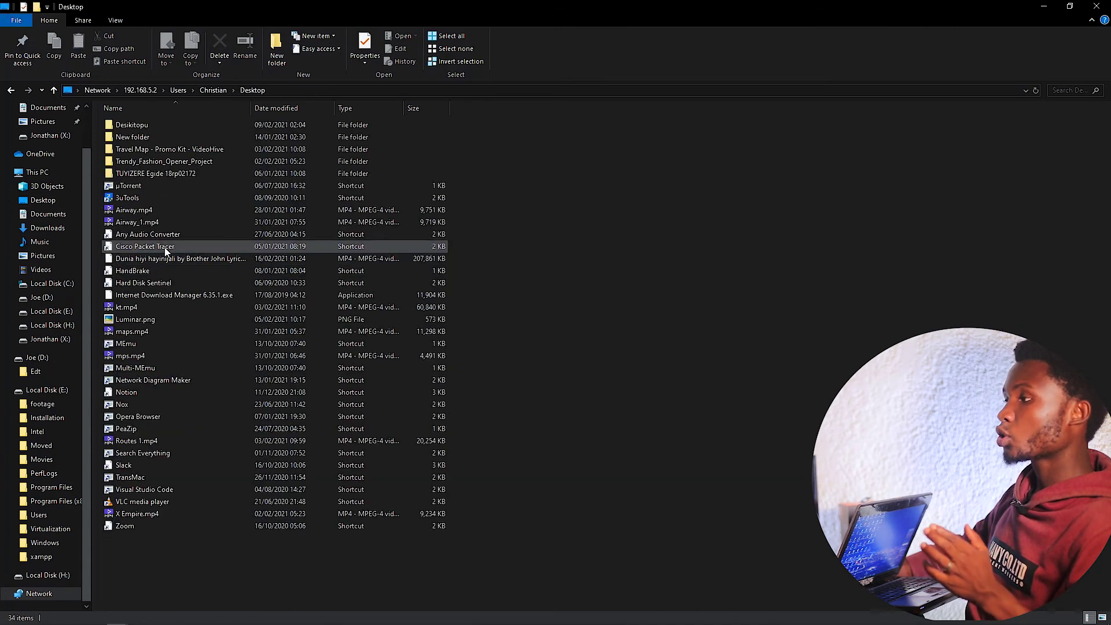
double_click(112, 128)
scroll(272, 238, "down", 9)
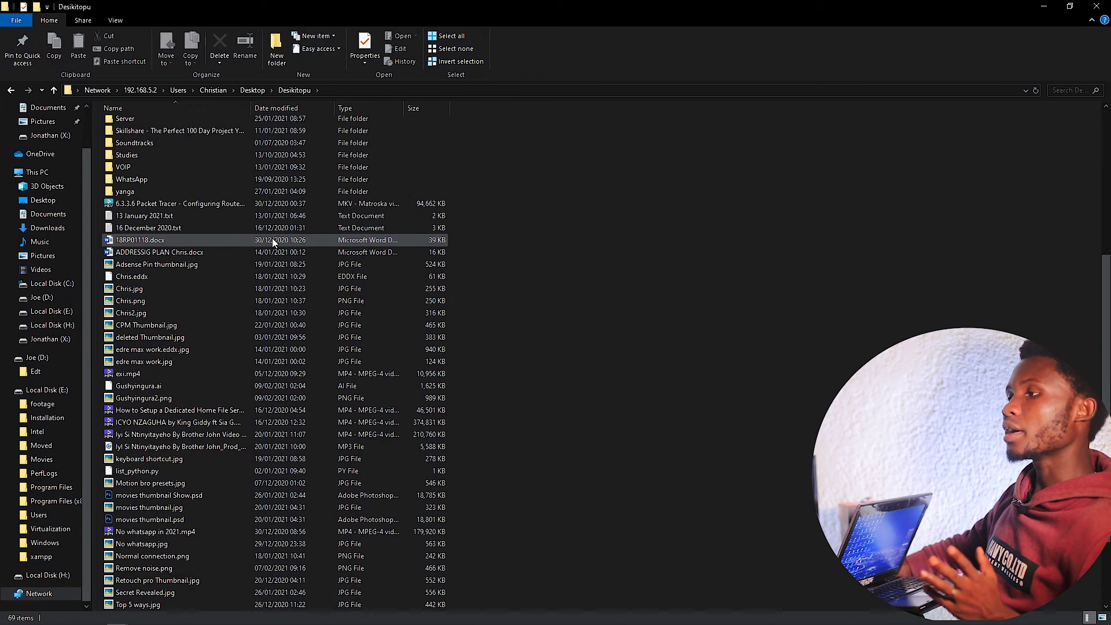
left_click(10, 90)
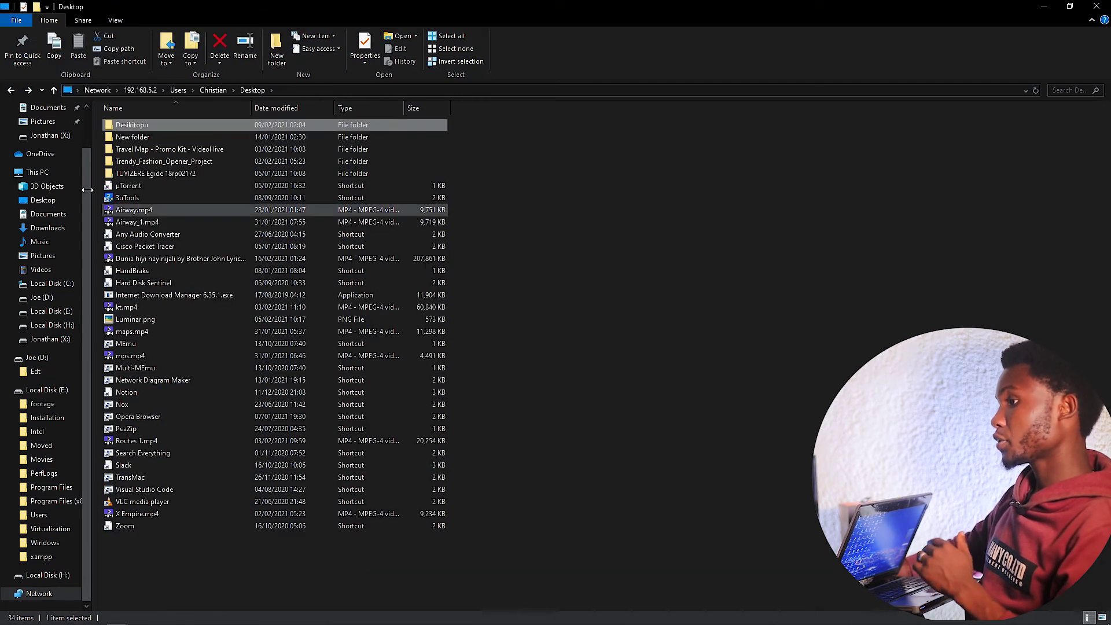
left_click(10, 91)
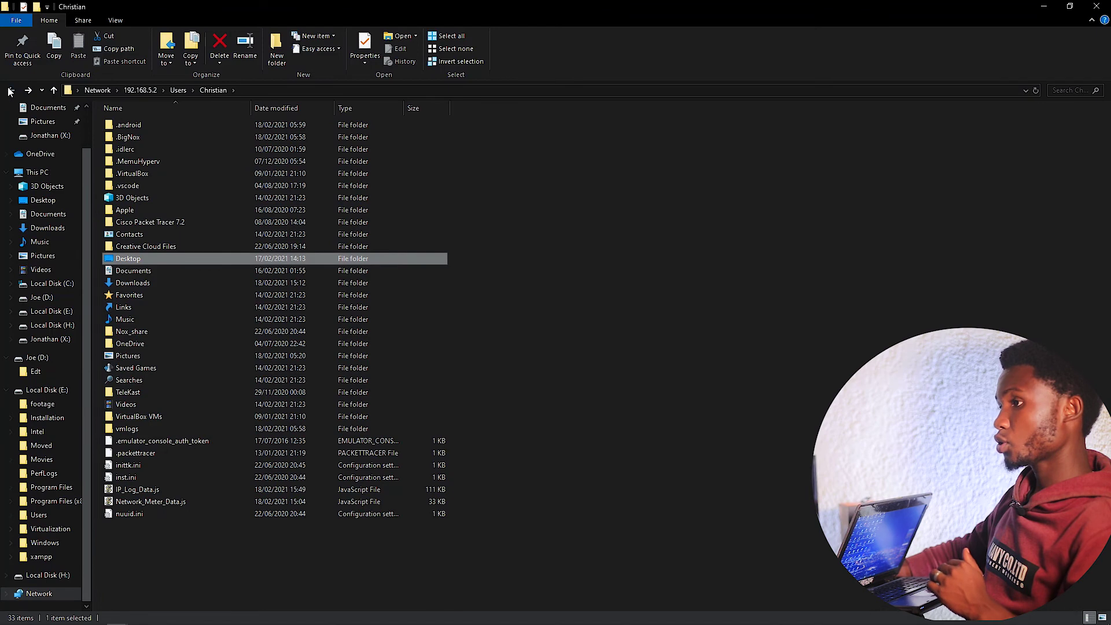
left_click(10, 91)
left_click(11, 91)
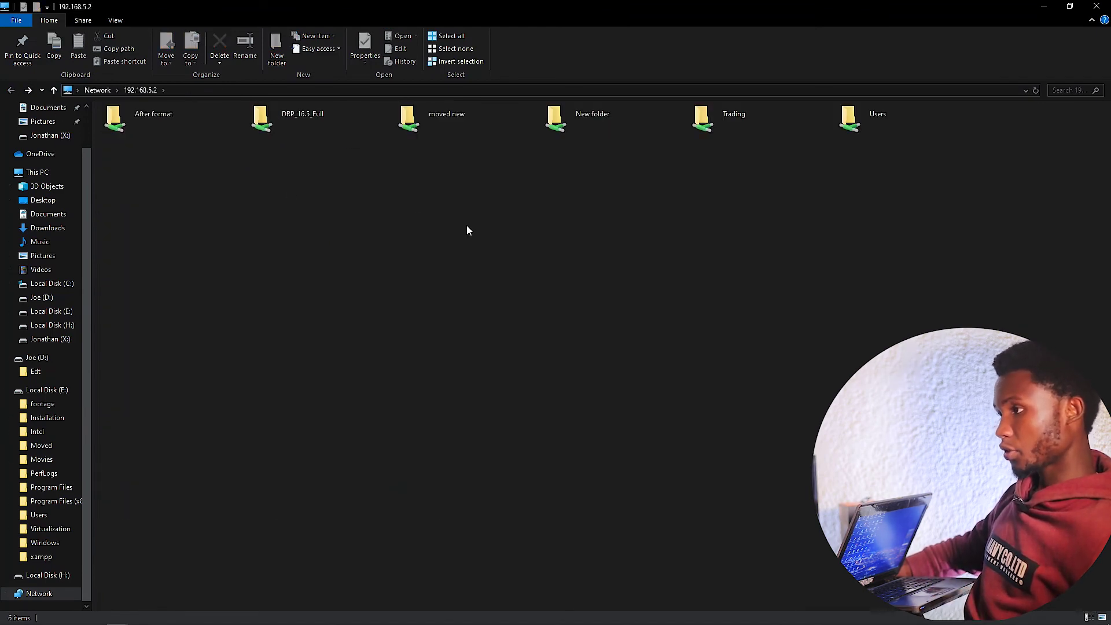
left_click_drag(757, 205, 99, 106)
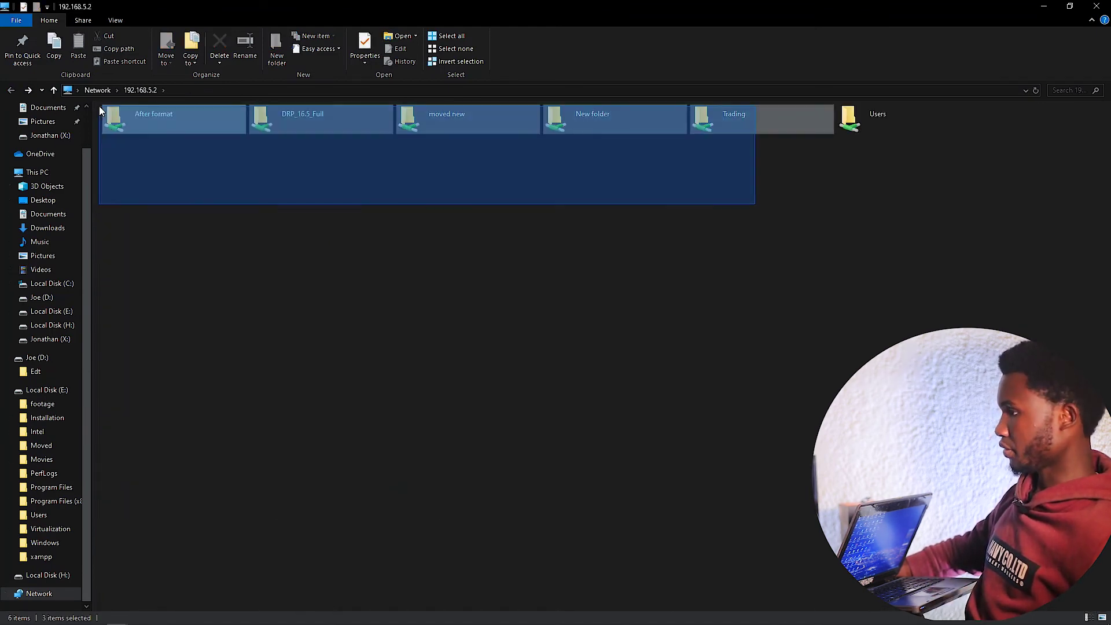
left_click(620, 186)
left_click_drag(471, 176, 99, 101)
left_click(417, 247)
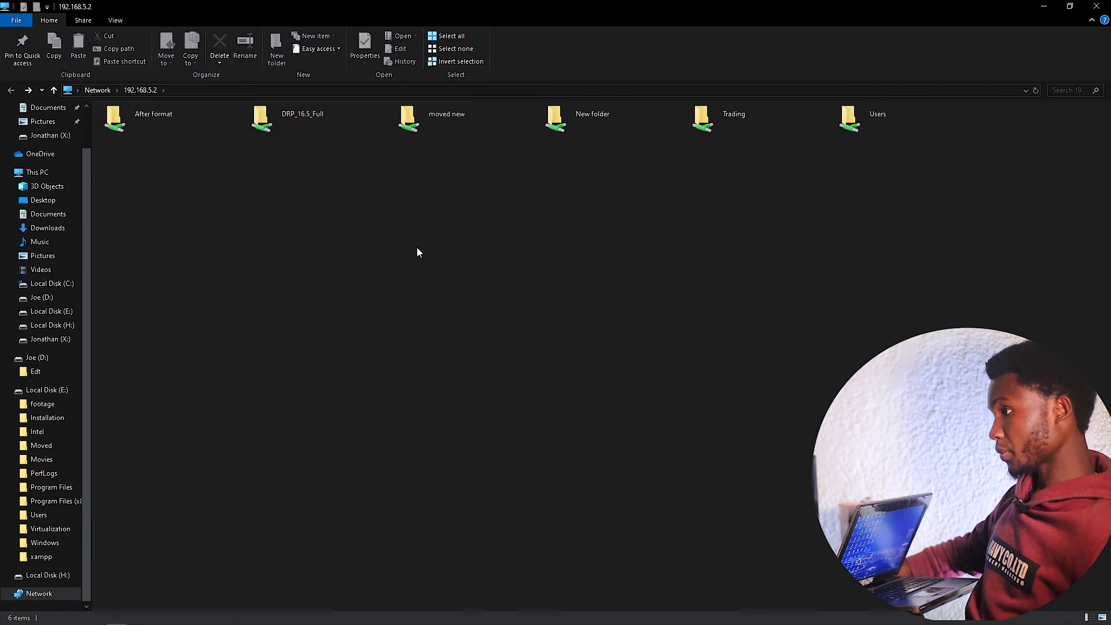
Check the contents of the shared DRP_16.5_Full and Trading folders, returning to the list of shares after each.
double_click(334, 118)
left_click(16, 93)
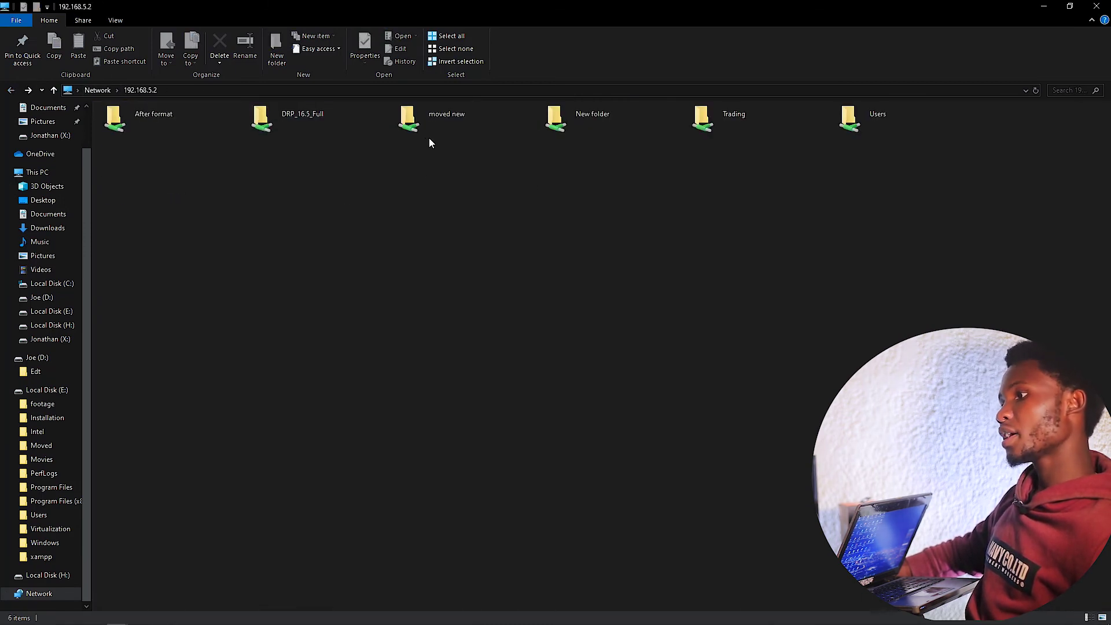
double_click(808, 109)
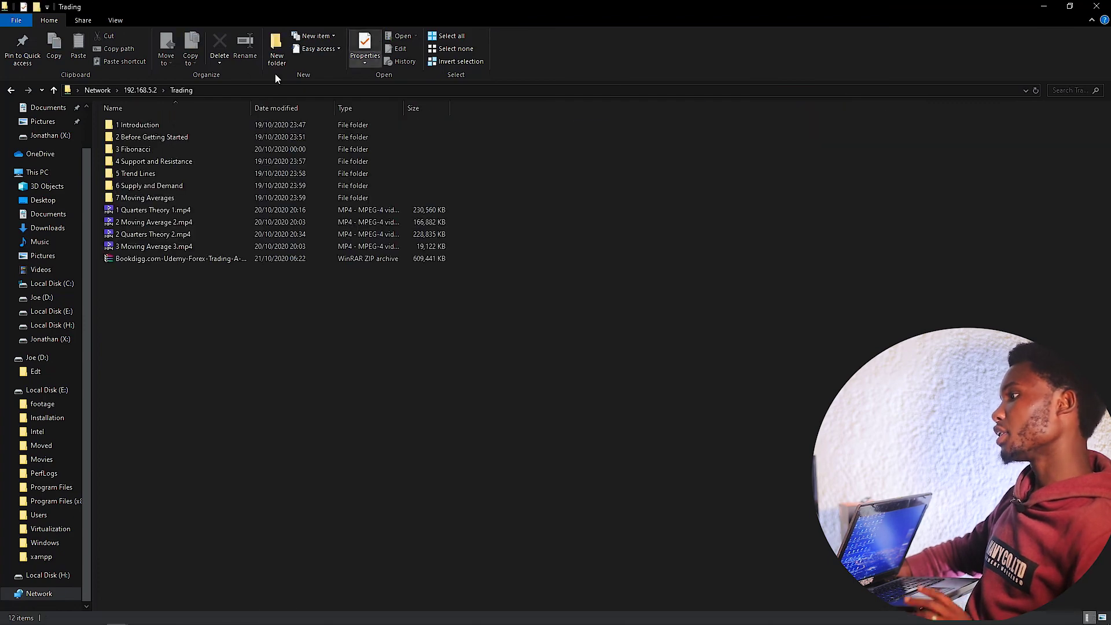
left_click(11, 90)
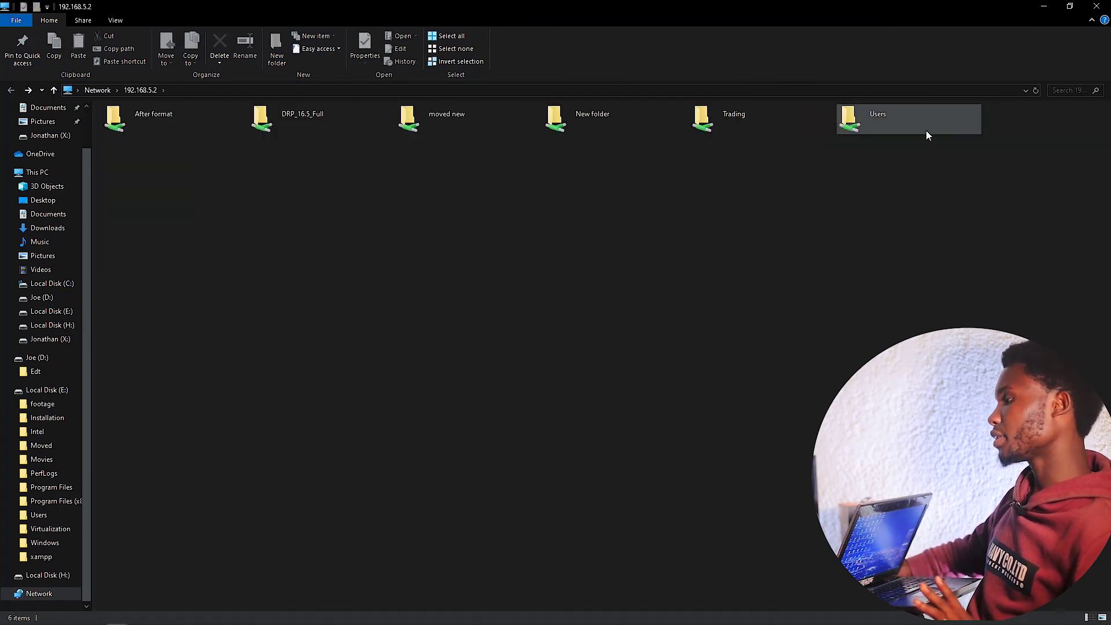
Restore the network folder window to its smaller size, close it, and refresh the desktop.
left_click(1070, 6)
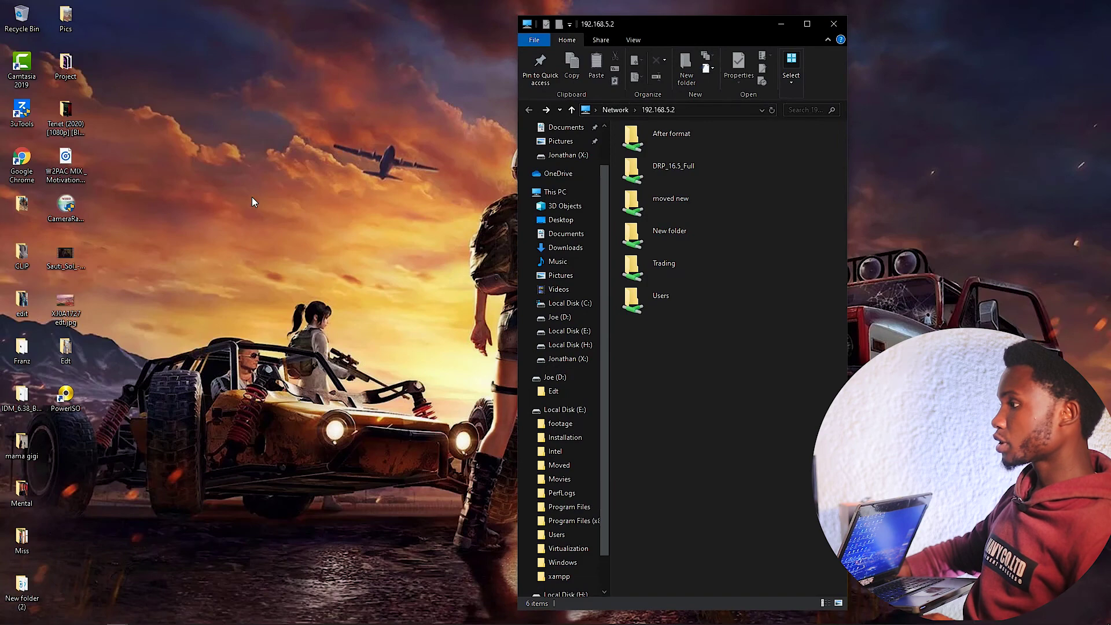
right_click(260, 137)
left_click(292, 170)
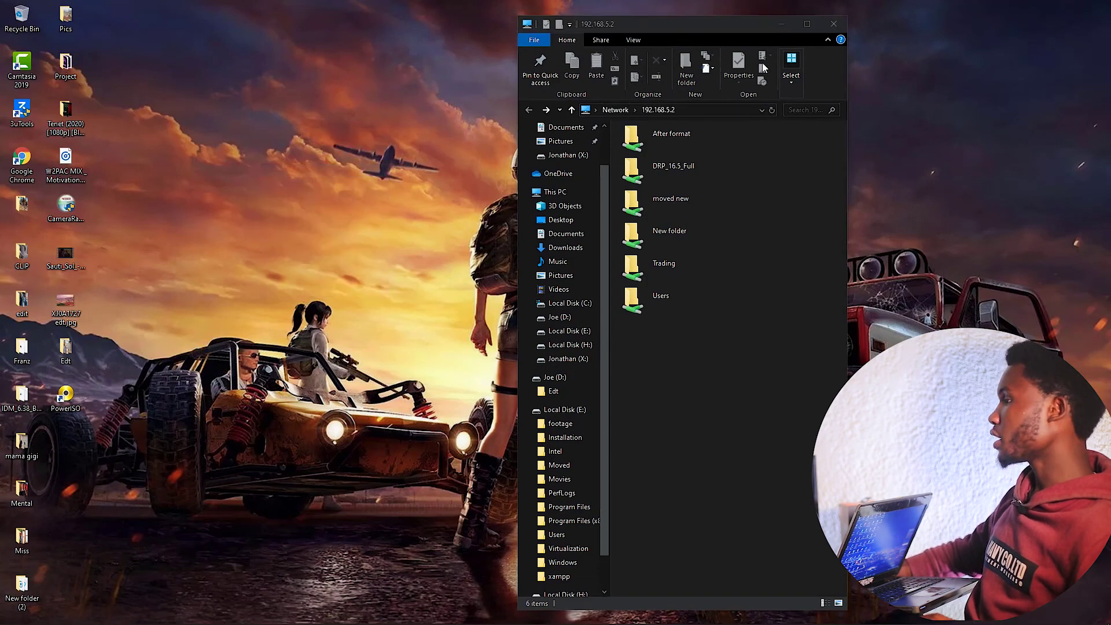
left_click(835, 26)
right_click(336, 113)
left_click(385, 145)
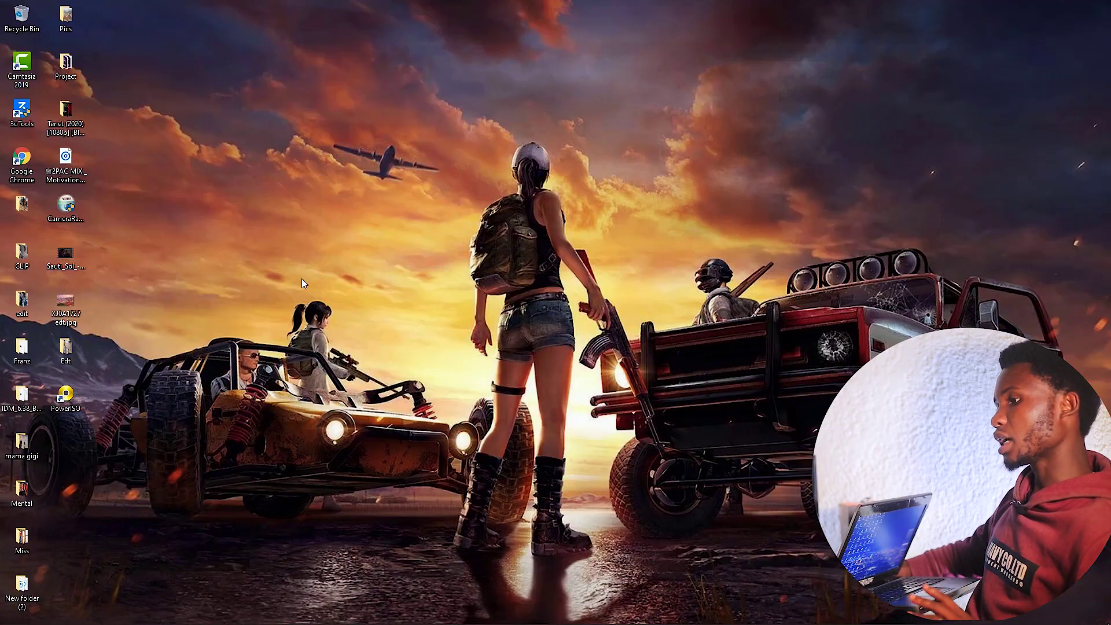